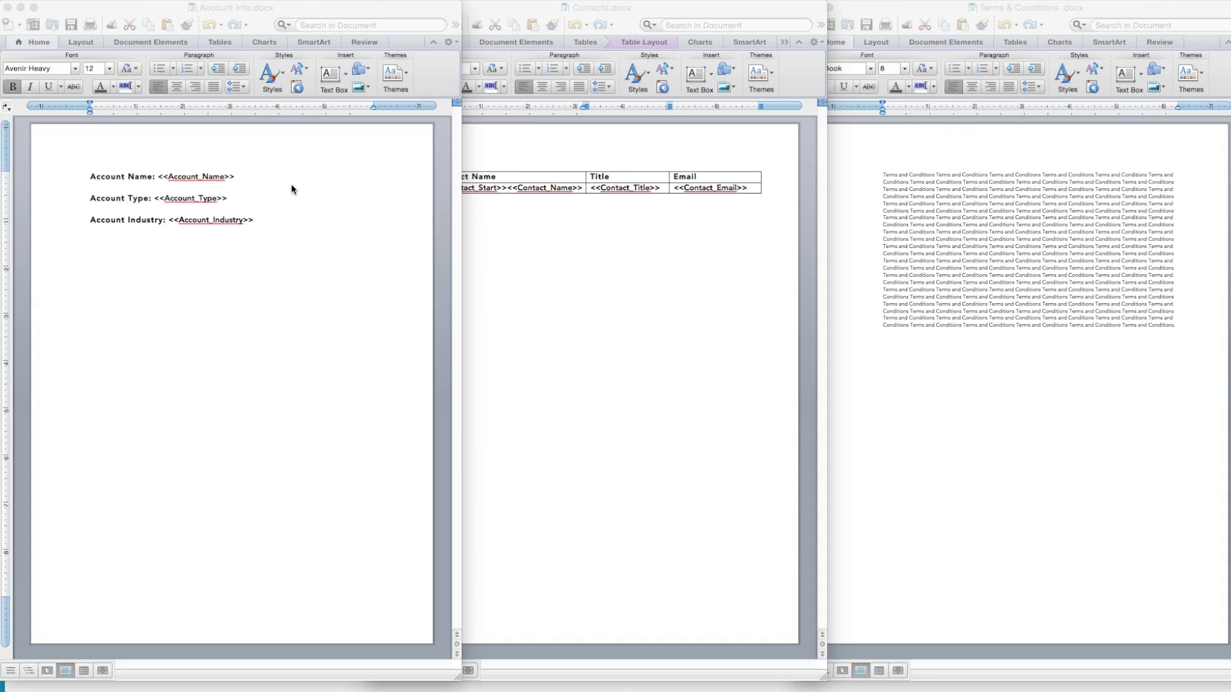
# Look over the Contacts and Terms & Conditions Word templates, then close both
pyautogui.click(673, 266)
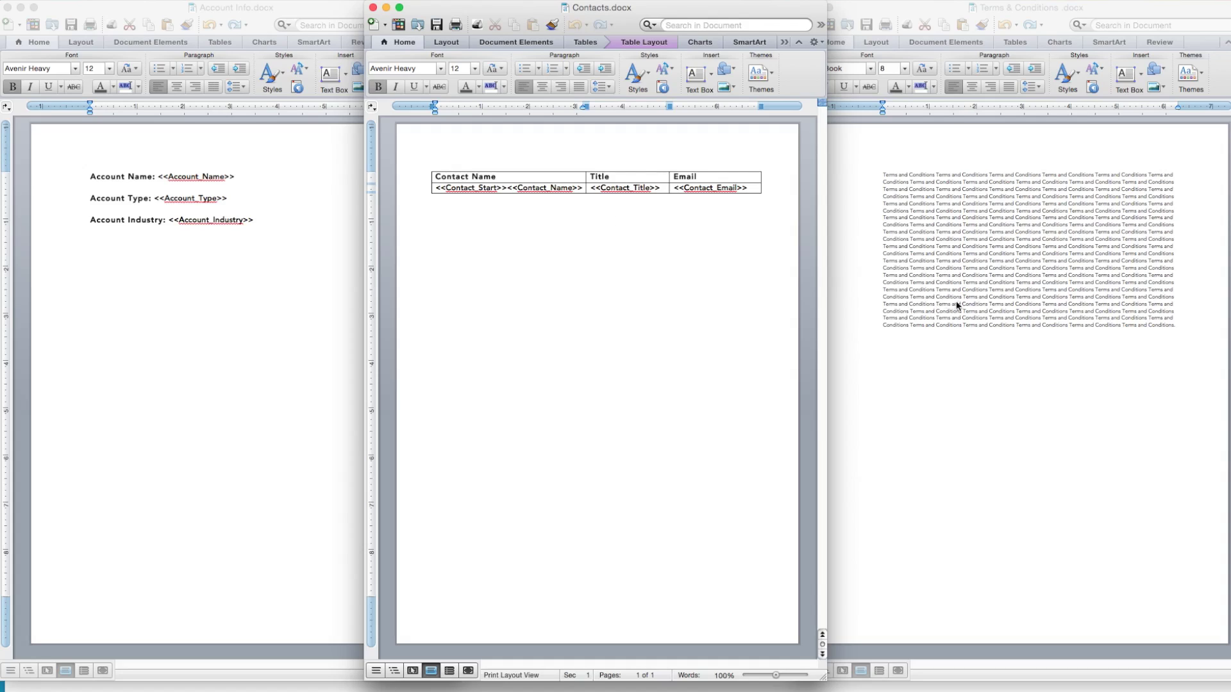
pyautogui.click(1007, 342)
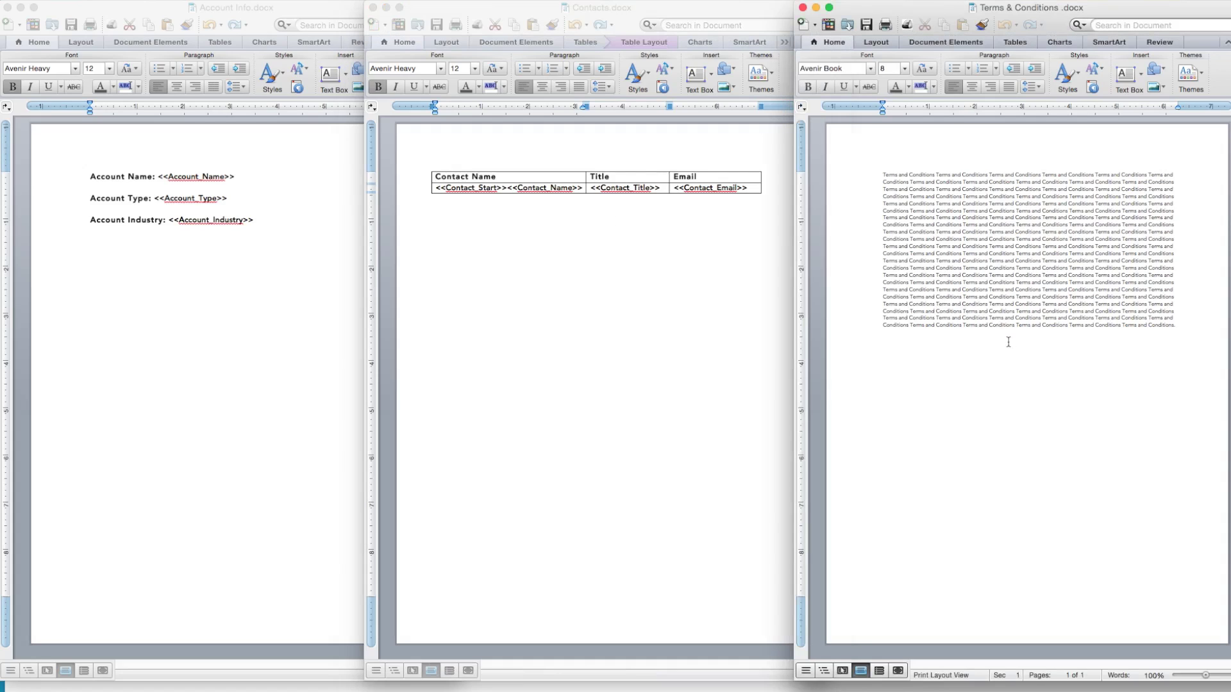
pyautogui.click(803, 7)
pyautogui.click(372, 7)
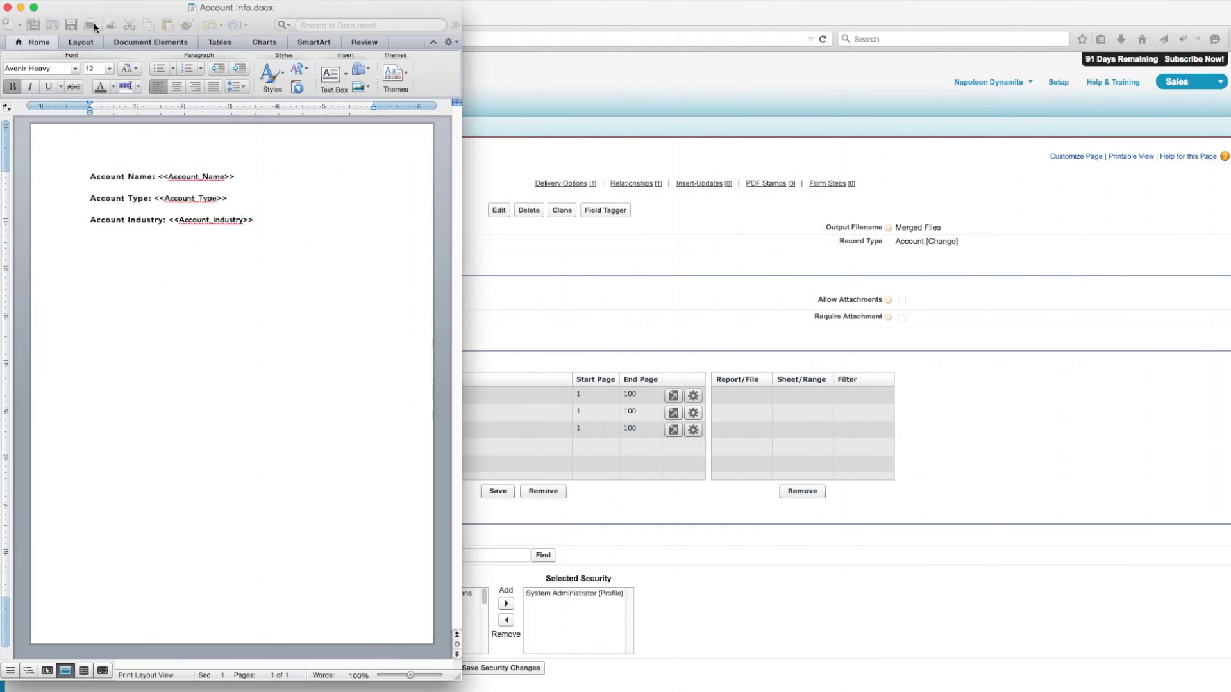
# Close the Account Info template and give Contacts.docx the continuous merge type
pyautogui.click(8, 7)
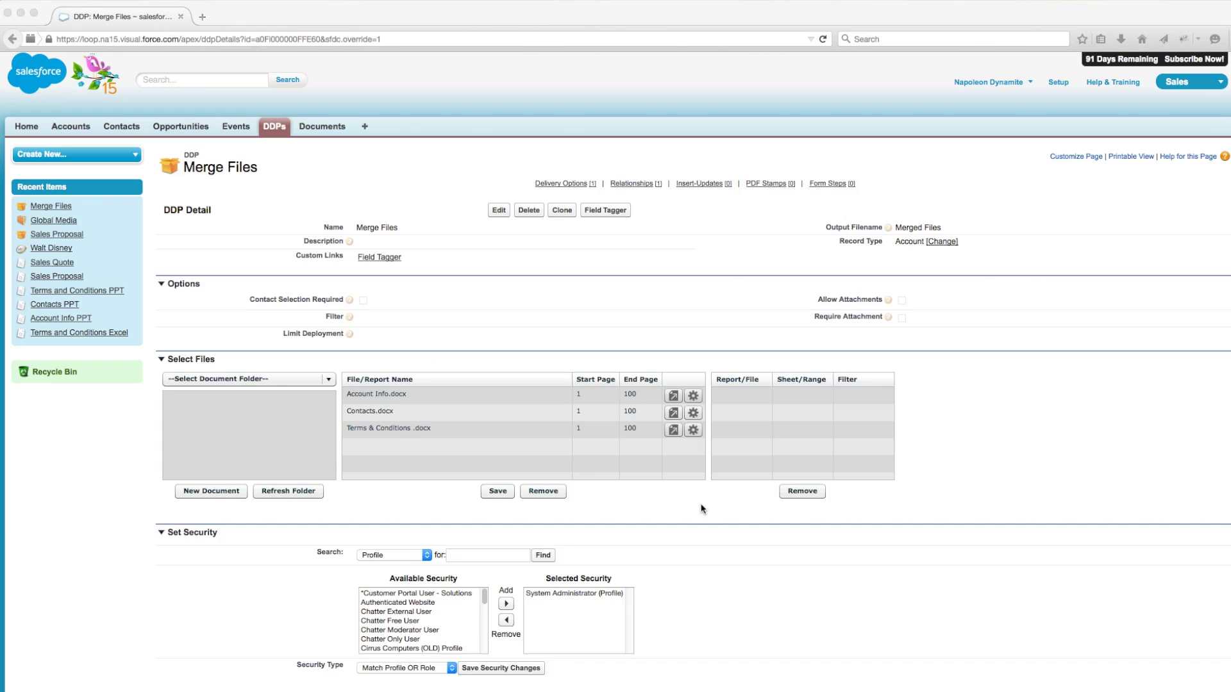
pyautogui.click(693, 415)
pyautogui.click(693, 415)
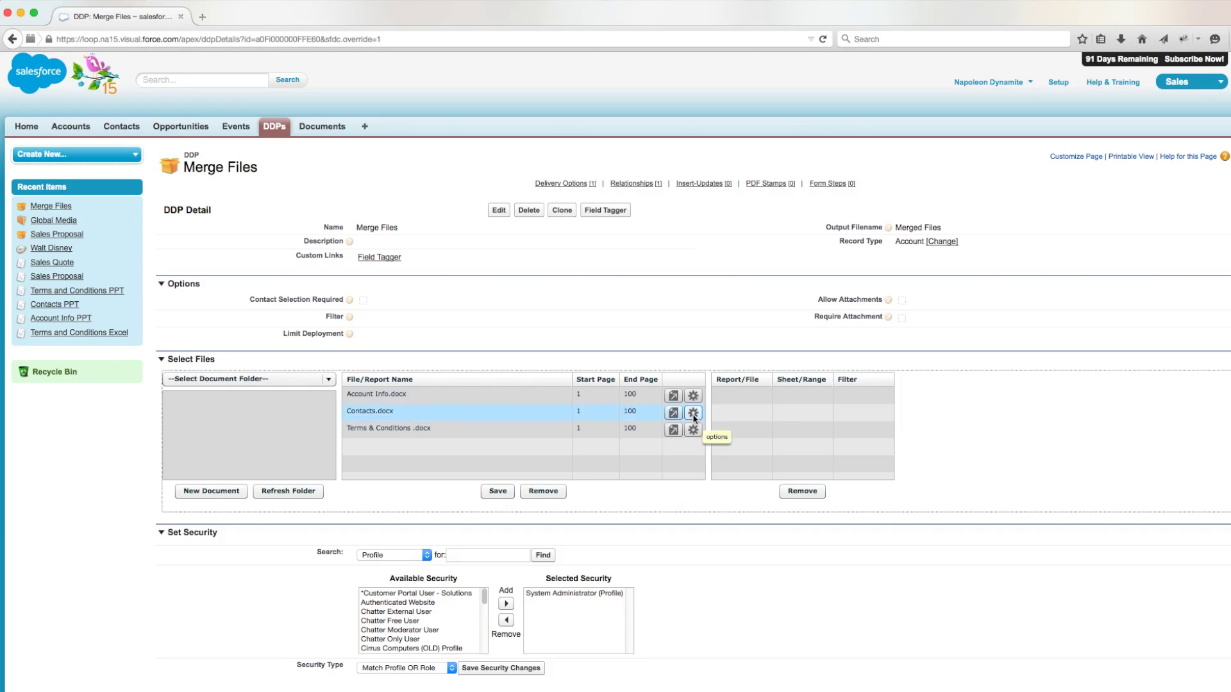
pyautogui.click(693, 414)
pyautogui.click(497, 395)
pyautogui.click(529, 418)
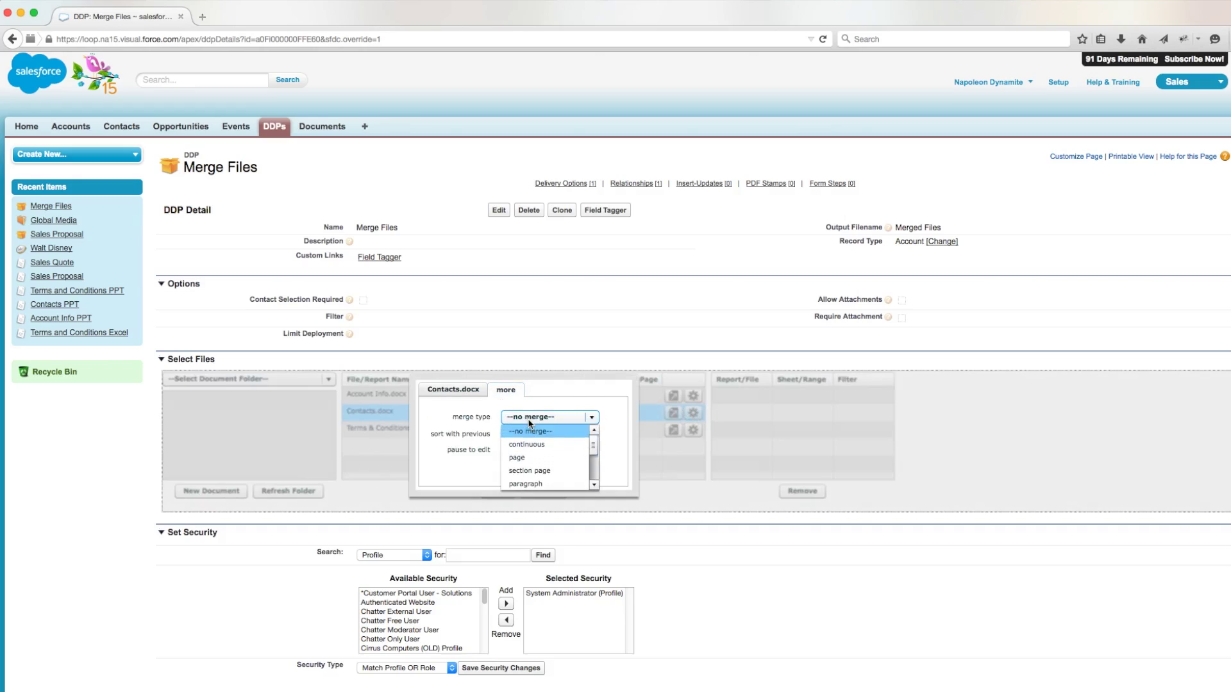
pyautogui.click(528, 446)
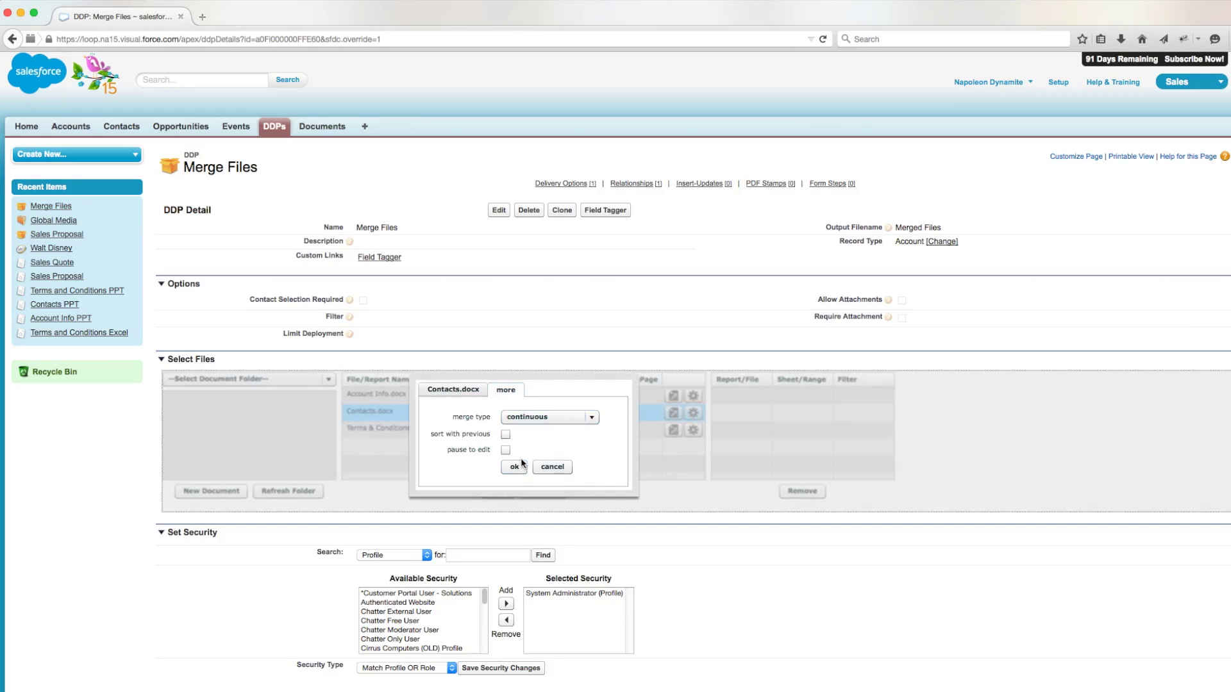
pyautogui.click(591, 420)
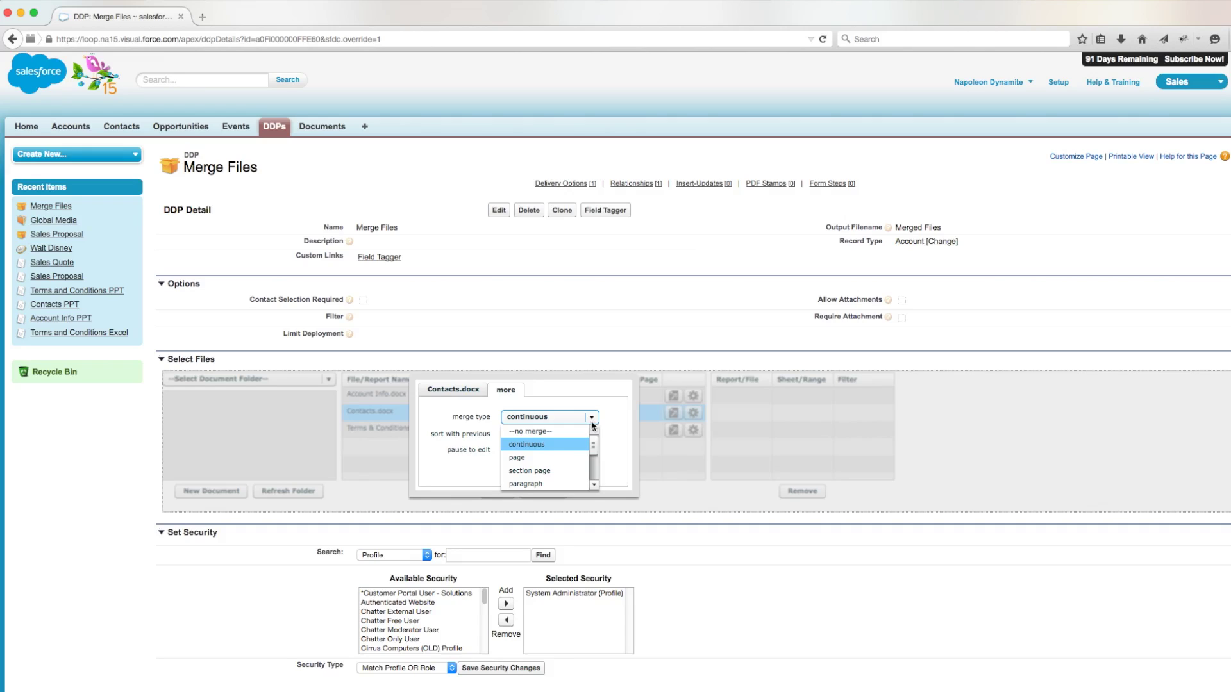
pyautogui.moveTo(594, 449); pyautogui.dragTo(595, 483)
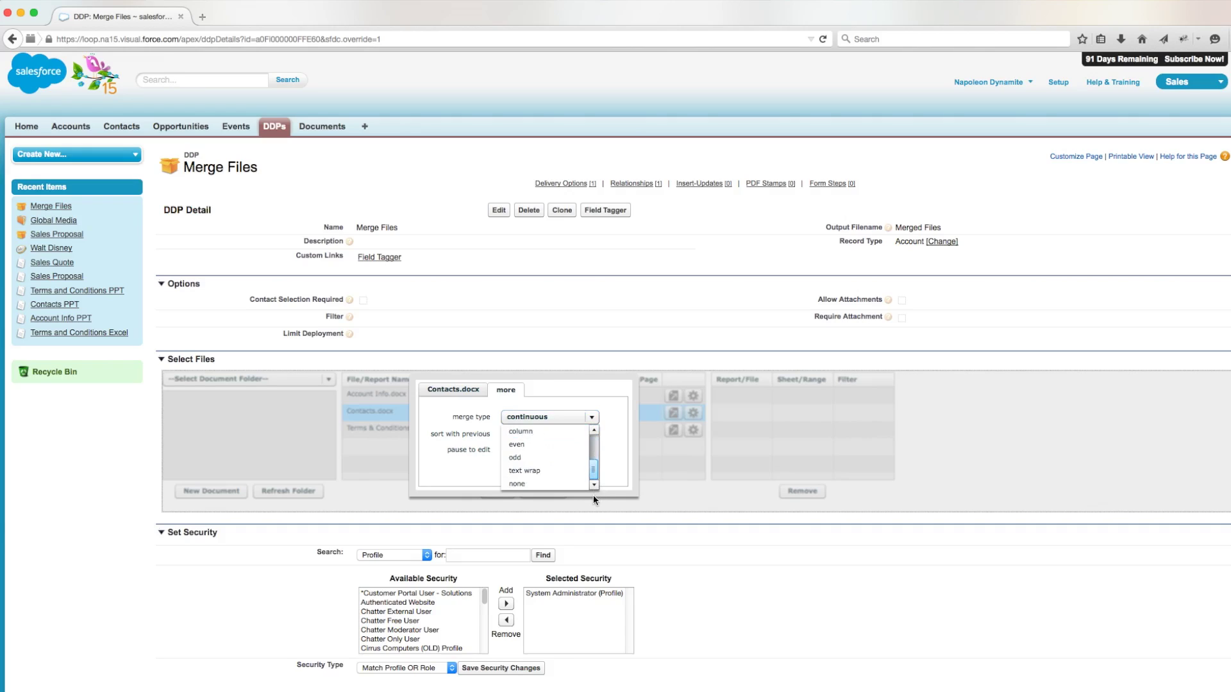
pyautogui.scroll(3, 594, 461)
pyautogui.click(608, 421)
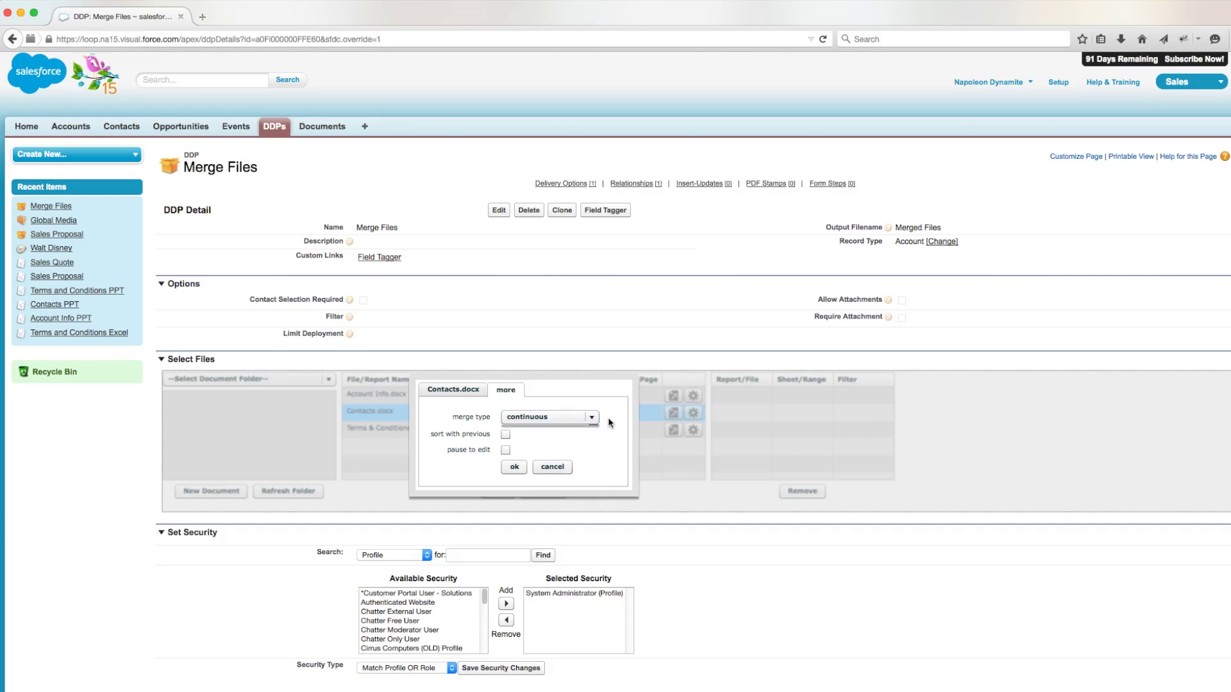
pyautogui.click(516, 467)
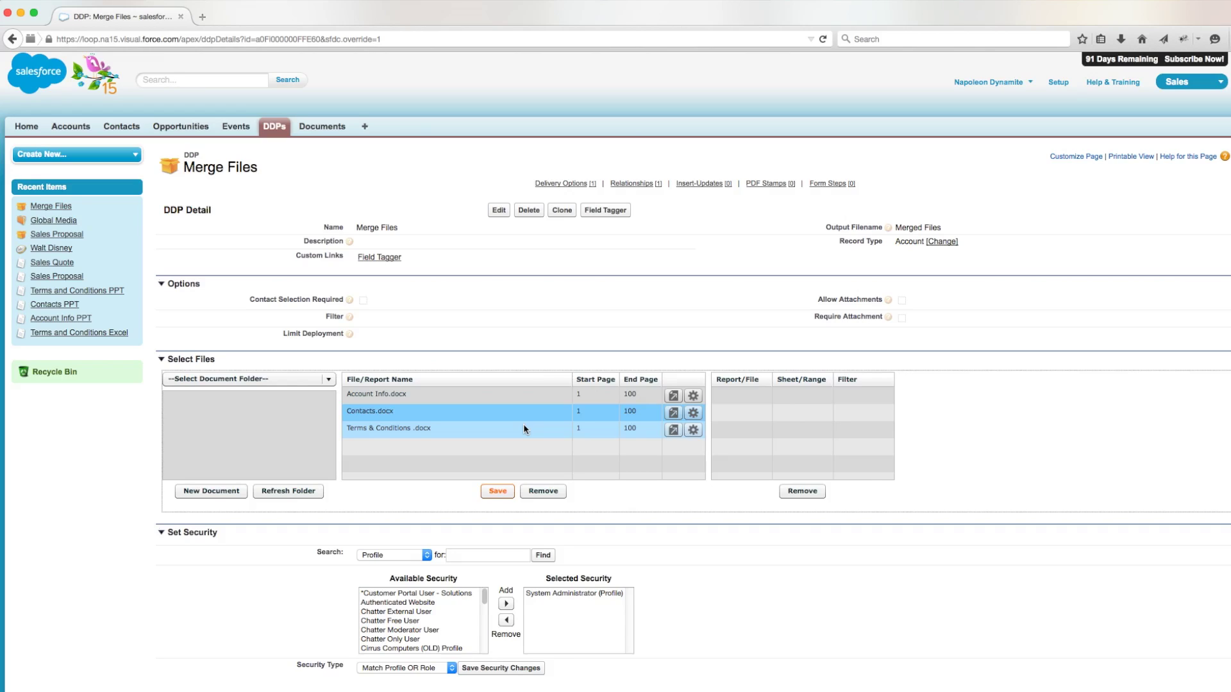
# Give Terms & Conditions .docx the page merge type and save the DDP file list
pyautogui.click(692, 430)
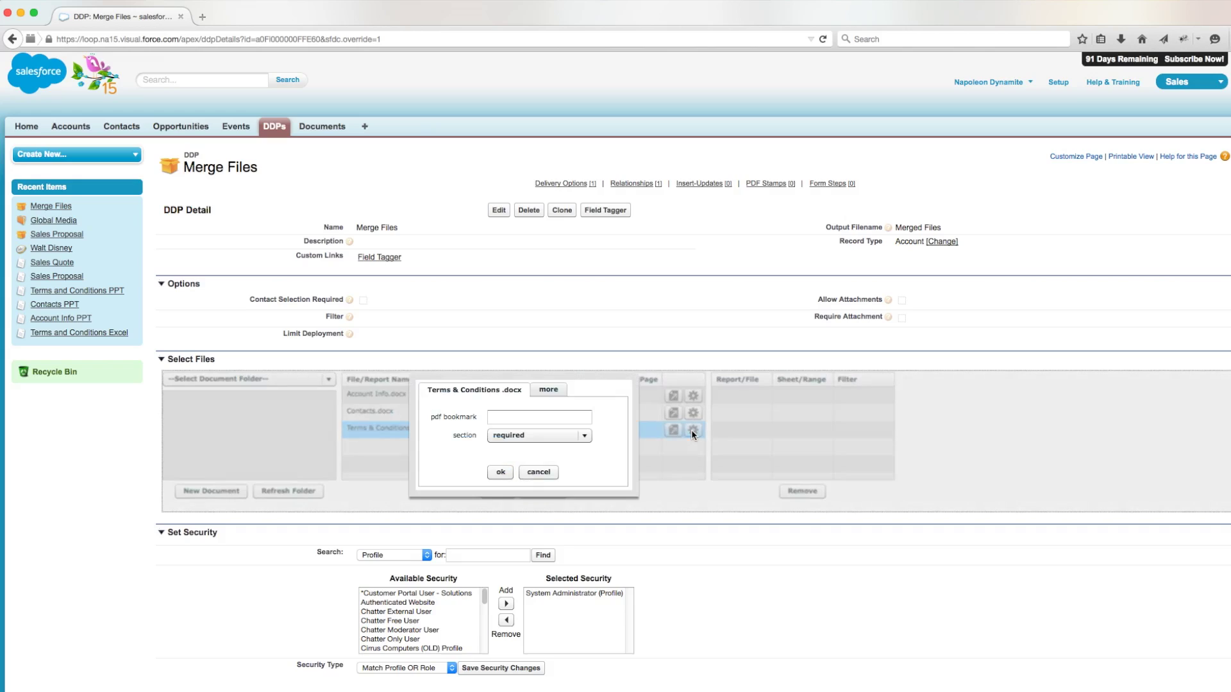
pyautogui.click(547, 391)
pyautogui.click(544, 417)
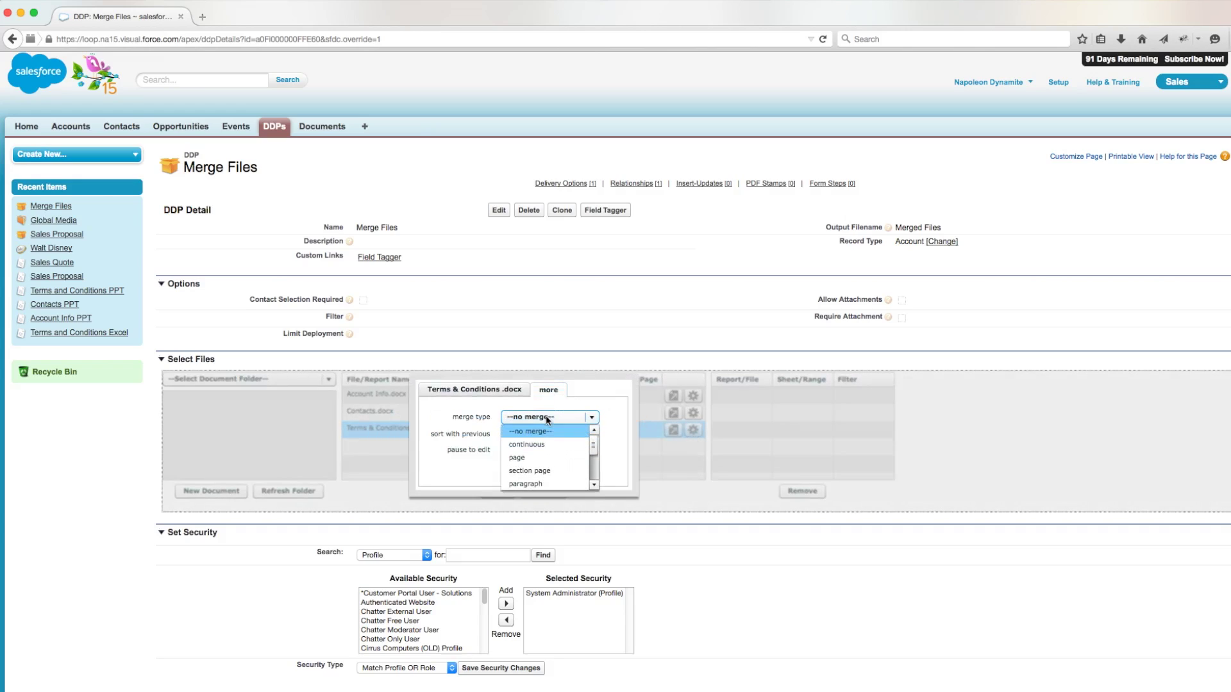
pyautogui.click(545, 458)
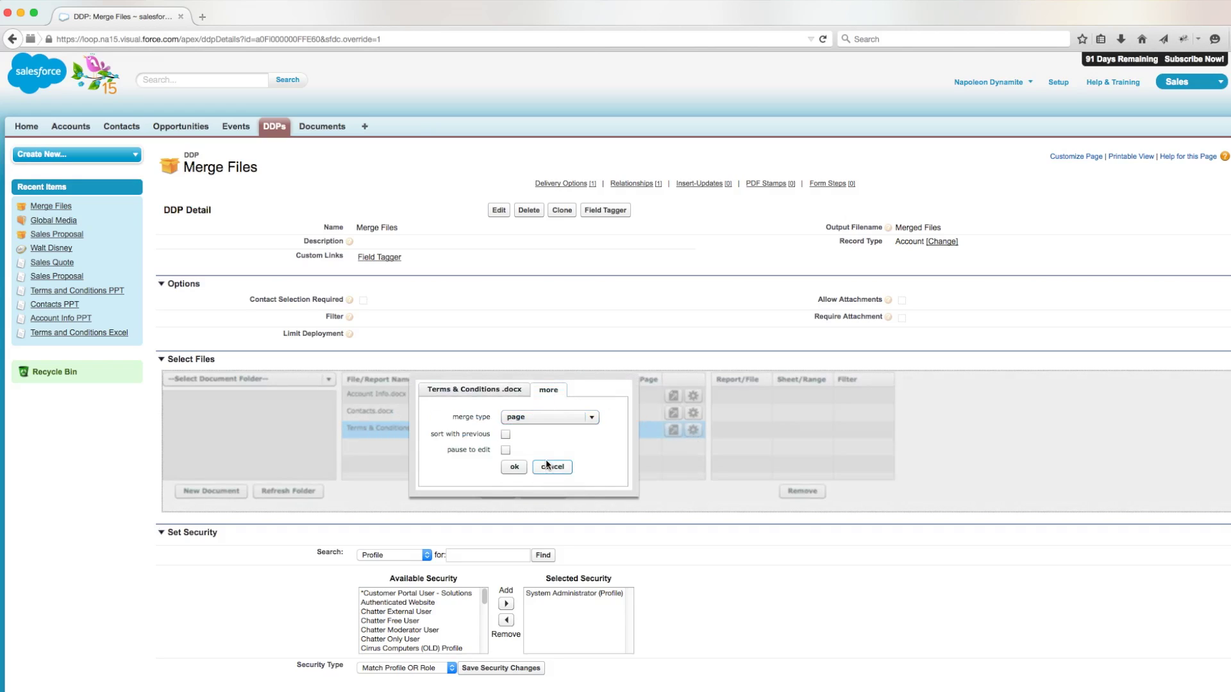
pyautogui.click(516, 467)
pyautogui.click(497, 491)
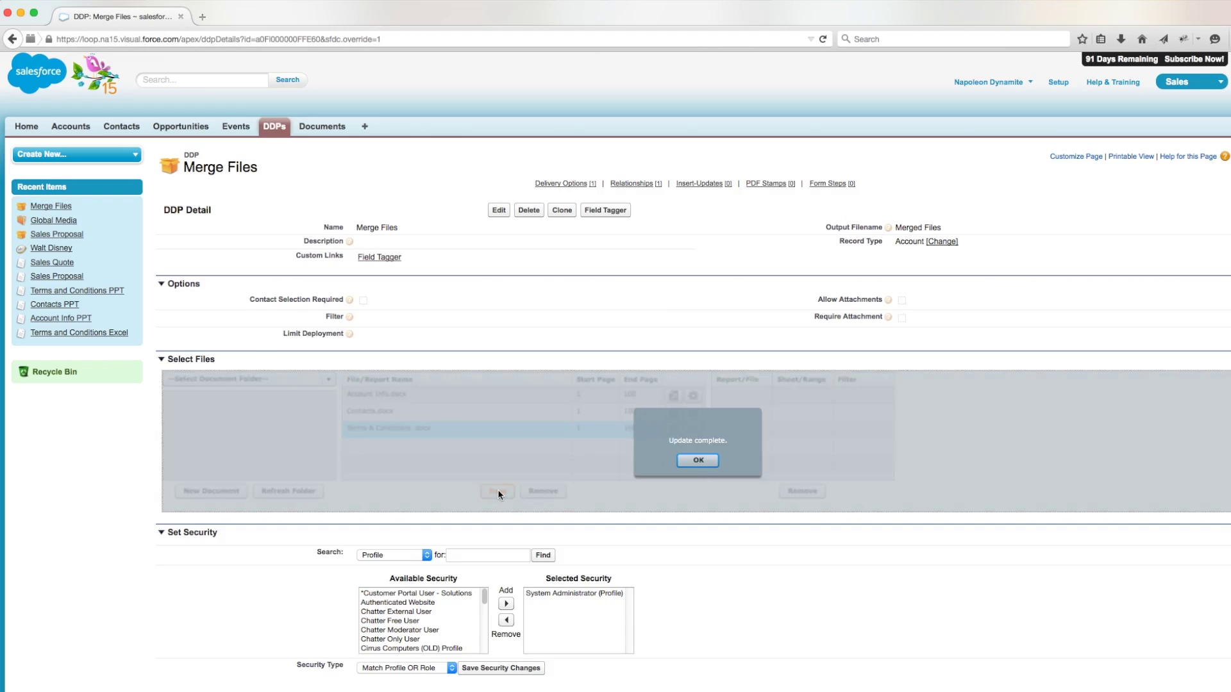
pyautogui.click(699, 461)
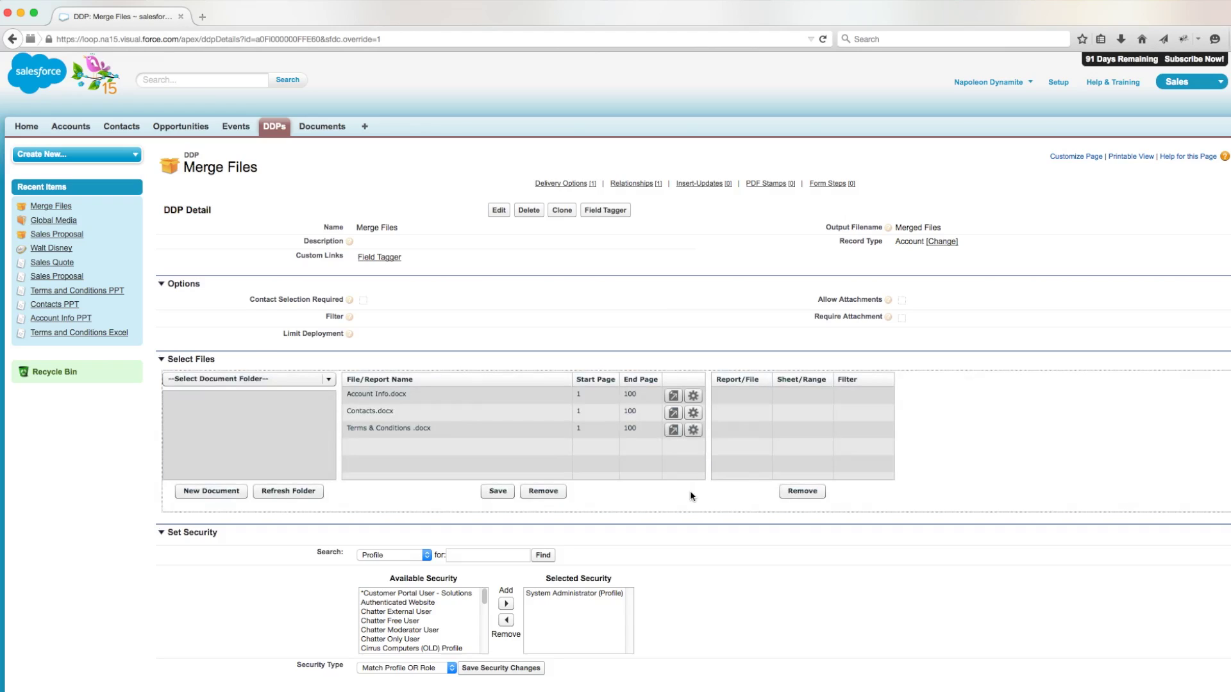
# Open the Global Media account and run the Merge Files DDP on it
pyautogui.click(64, 220)
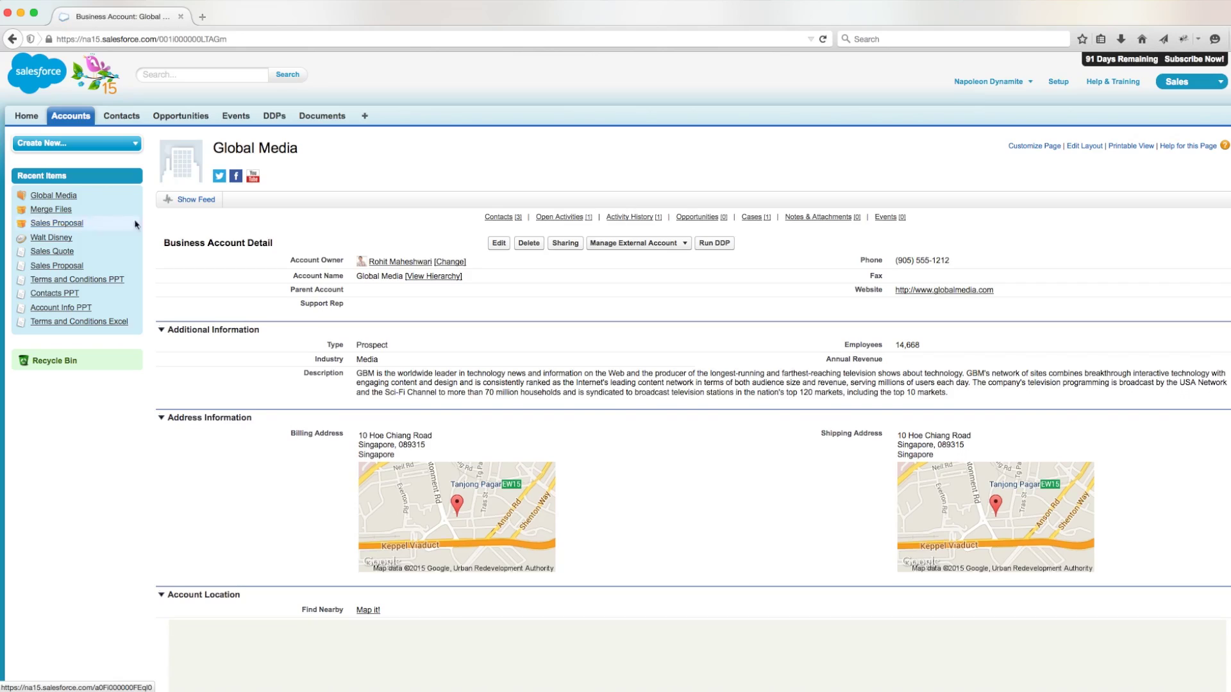
pyautogui.click(725, 246)
pyautogui.click(226, 274)
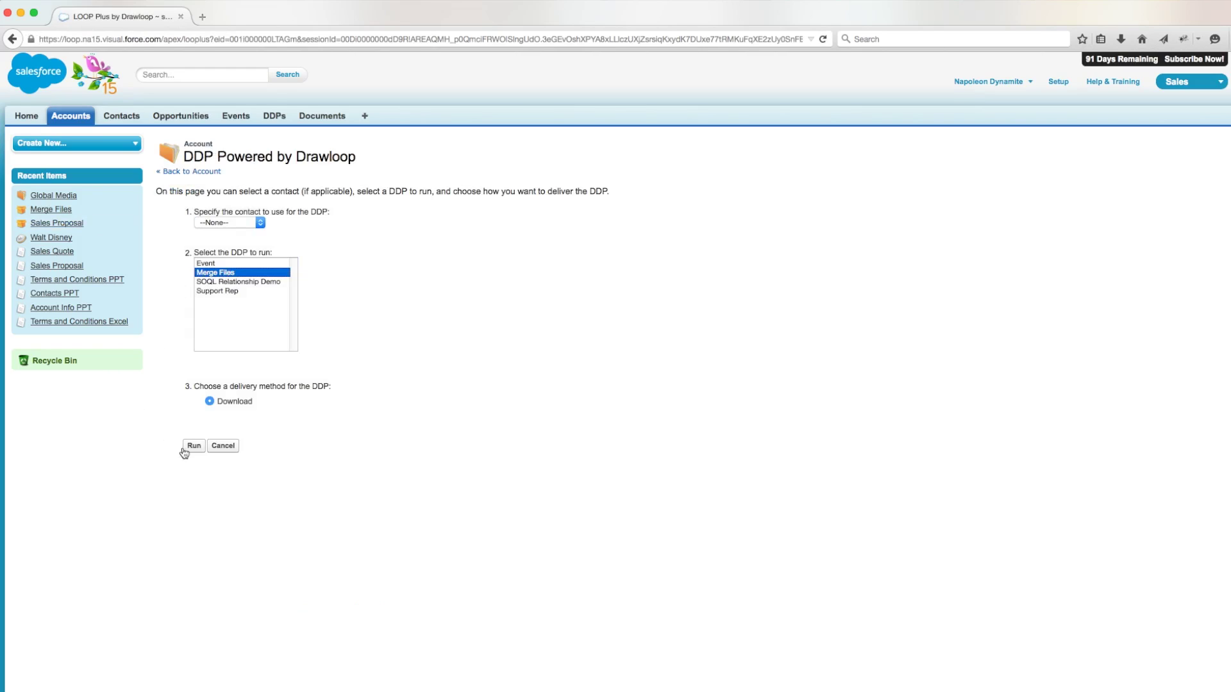
pyautogui.click(191, 446)
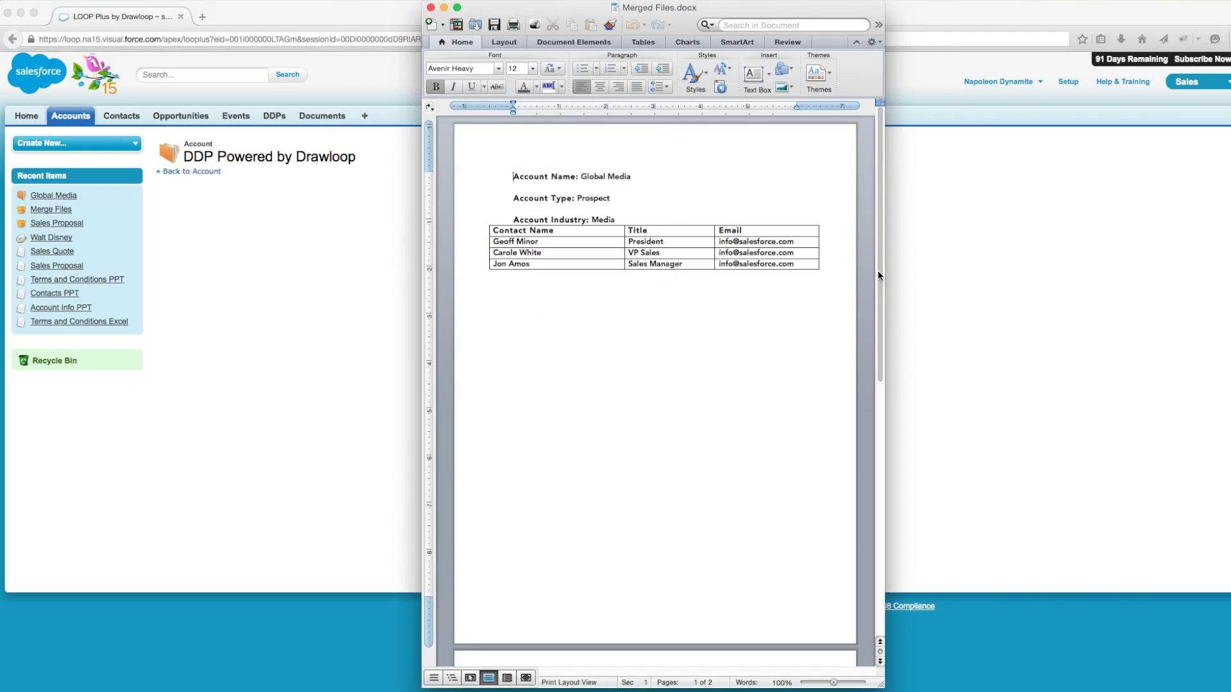
# Scroll down to page 2 of Merged Files.docx to check the terms
pyautogui.moveTo(880, 278); pyautogui.dragTo(901, 603)
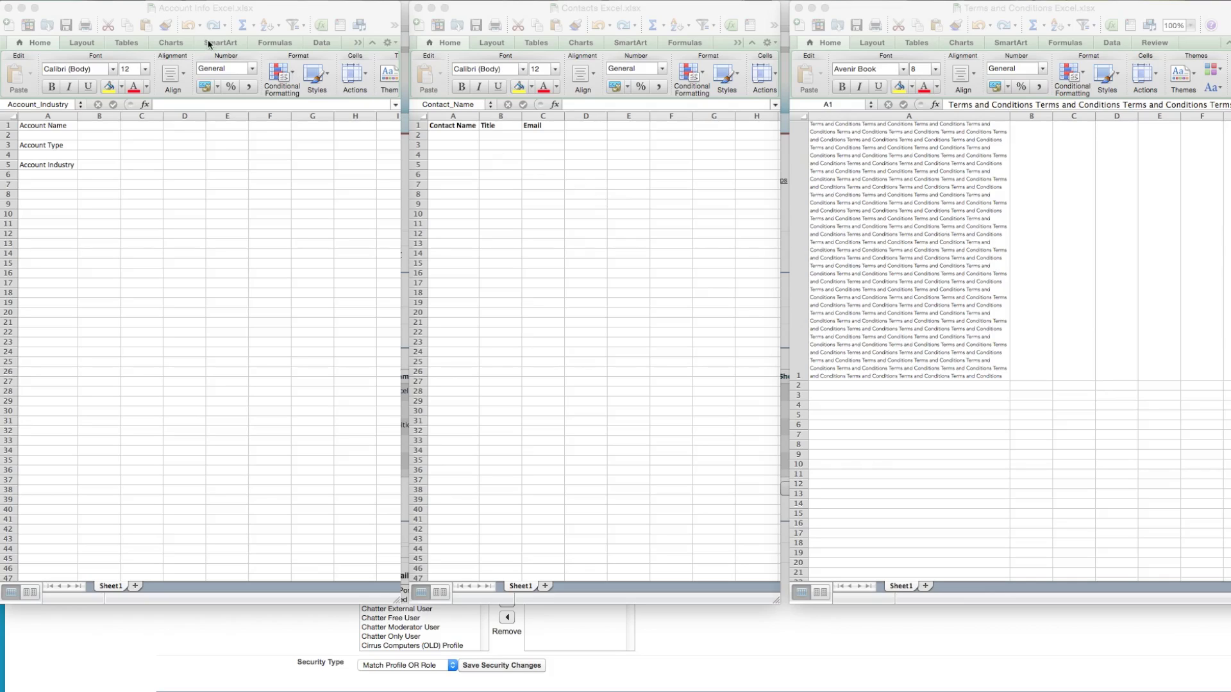
# Inspect the Account Info, Contacts and Terms and Conditions Excel templates, then minimize or hide all three
pyautogui.click(129, 11)
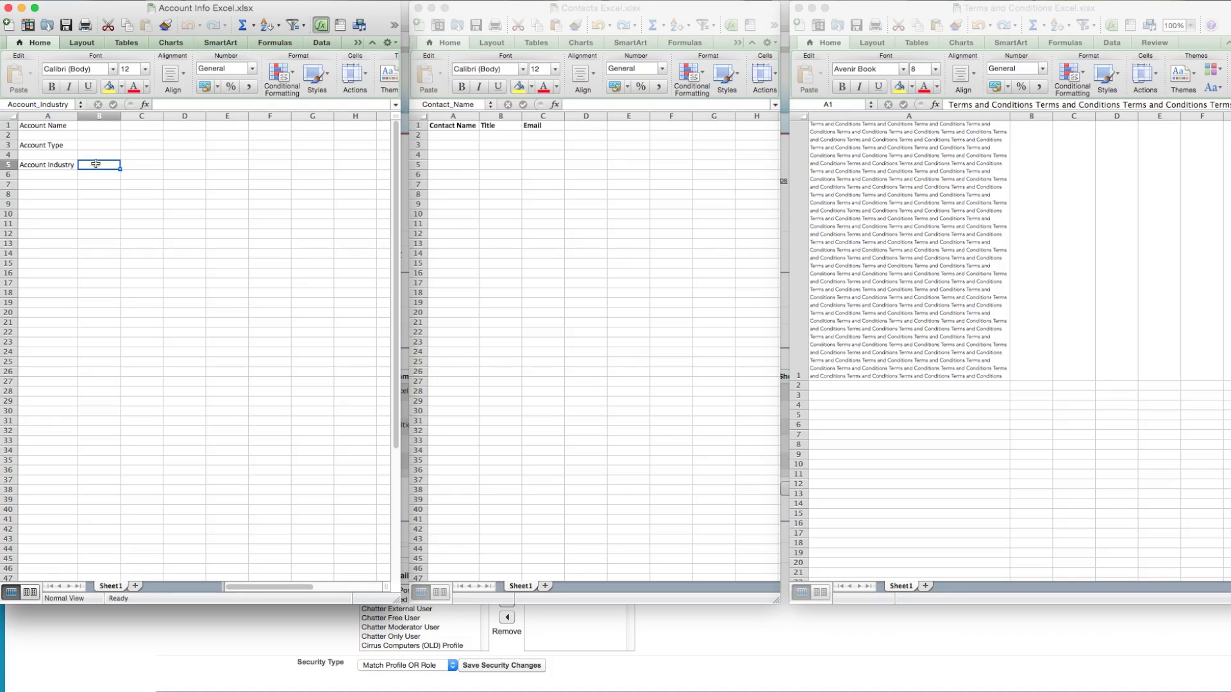
pyautogui.click(502, 10)
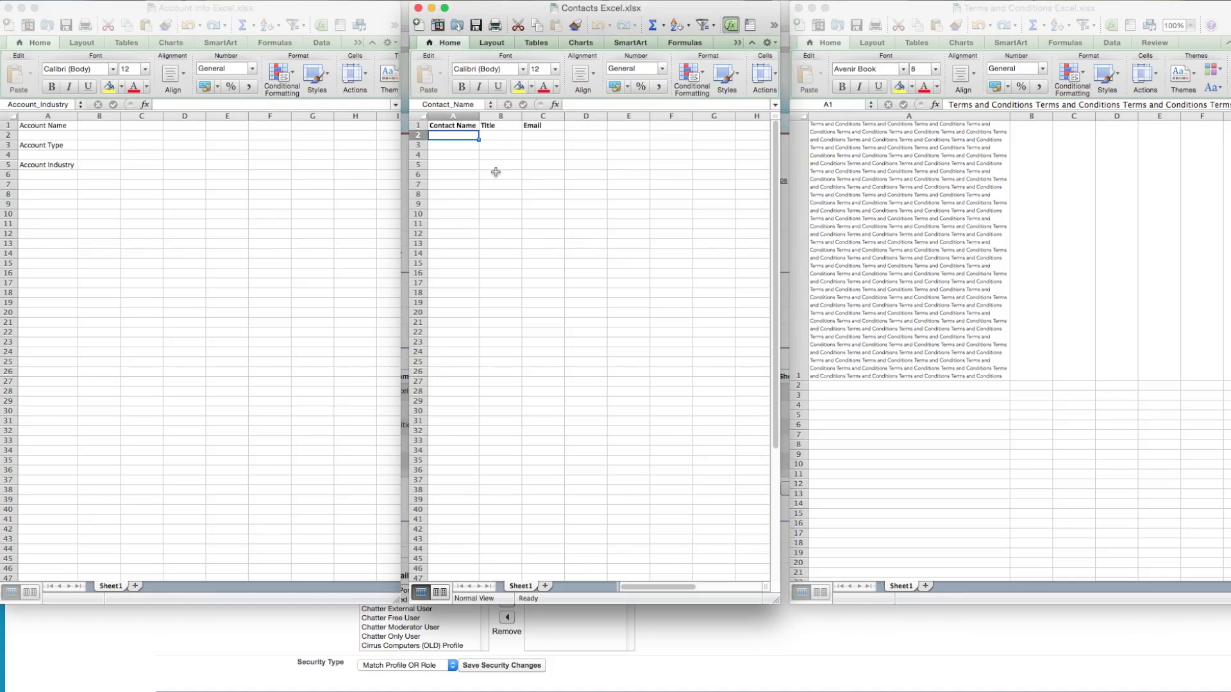
pyautogui.click(903, 8)
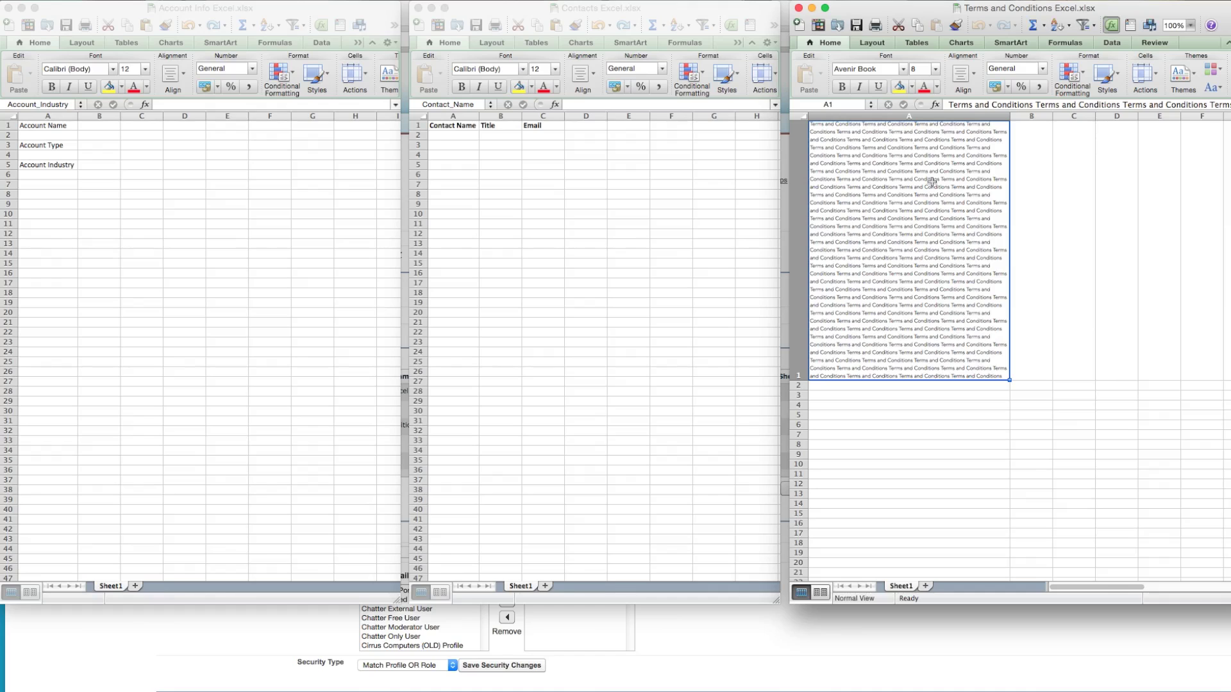
pyautogui.click(812, 8)
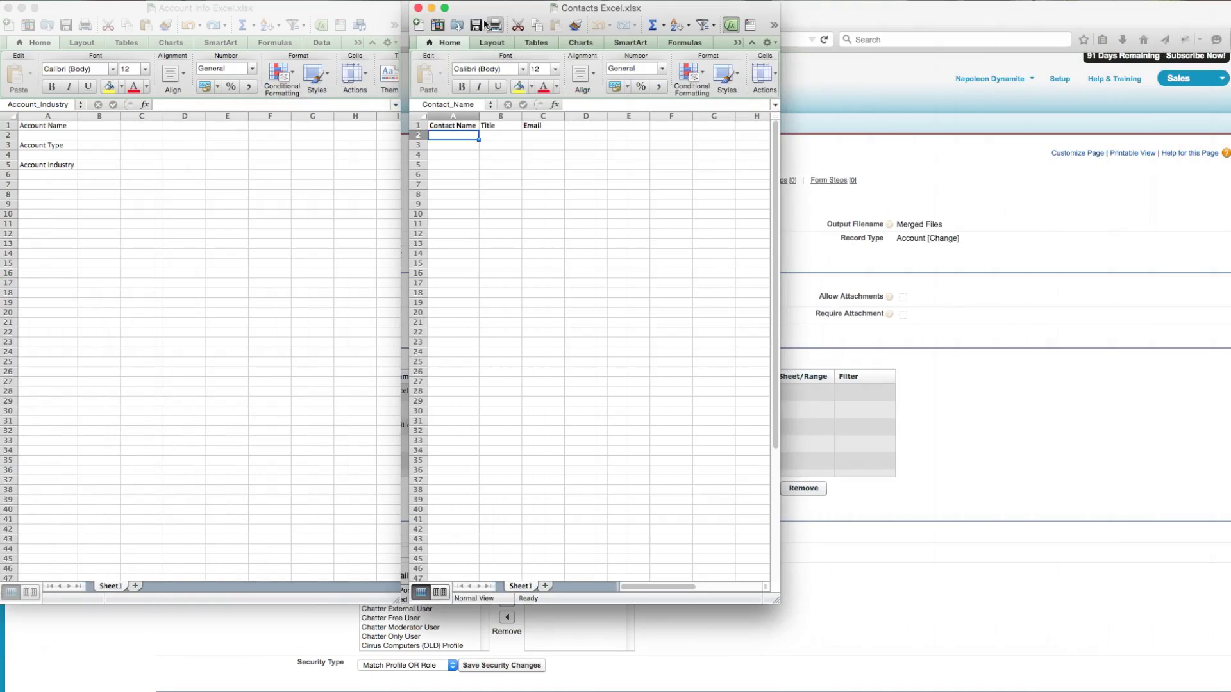
pyautogui.click(431, 8)
pyautogui.press('super+m')
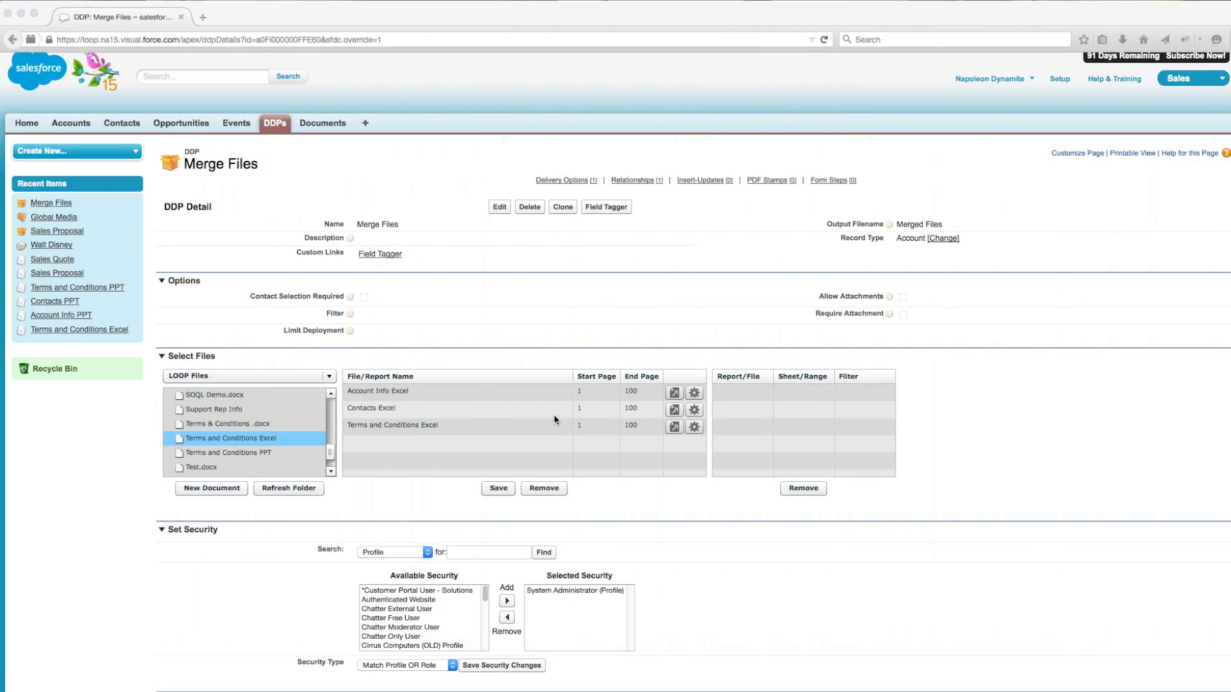
# Set the Contacts and Terms and Conditions Excel files to merge with the previous file, then save
pyautogui.click(692, 409)
pyautogui.click(509, 387)
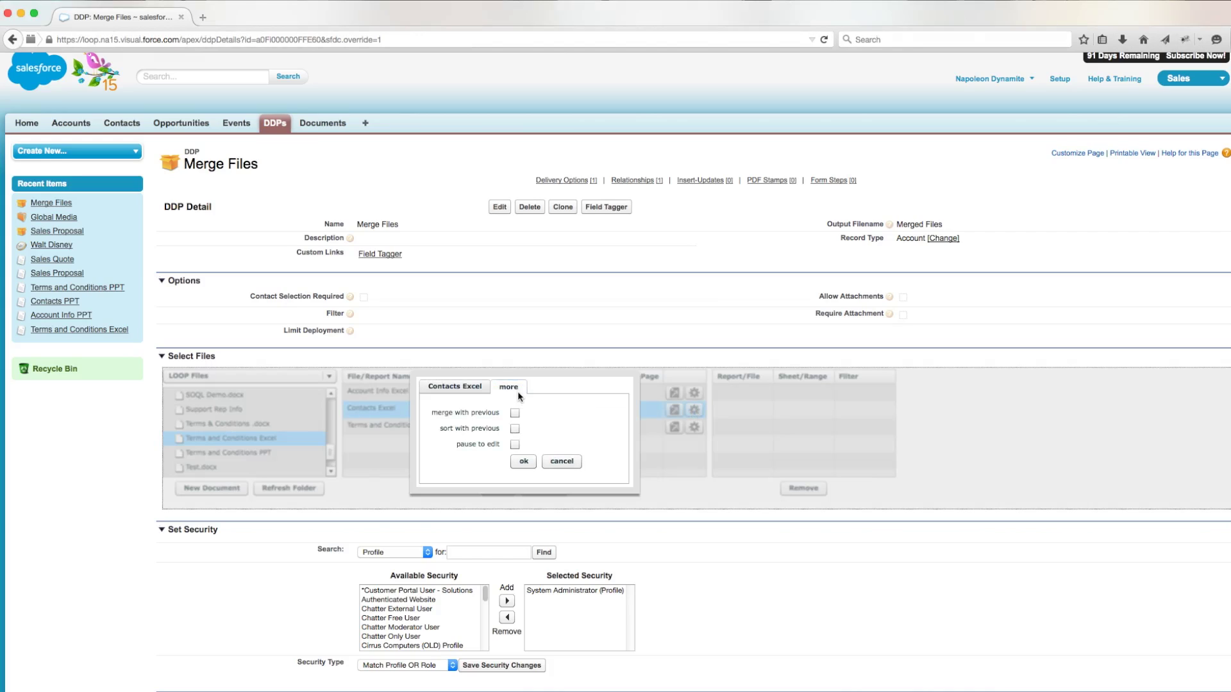
pyautogui.click(523, 461)
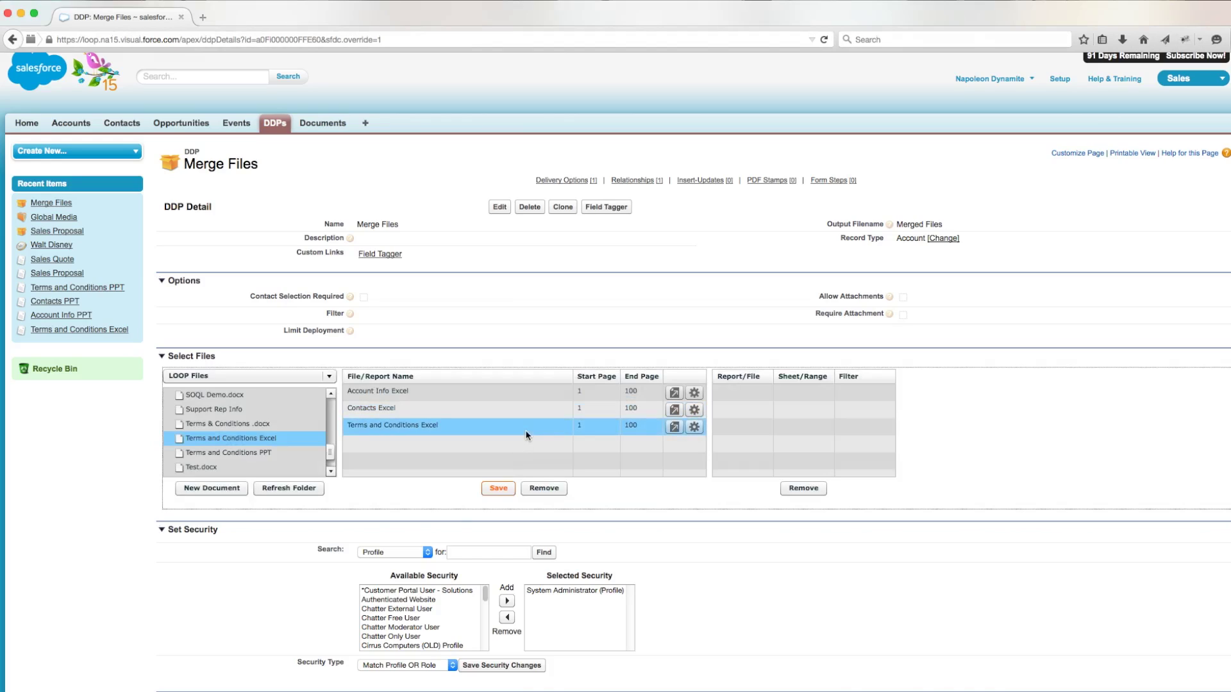
pyautogui.click(696, 427)
pyautogui.click(556, 387)
pyautogui.click(515, 413)
pyautogui.click(525, 462)
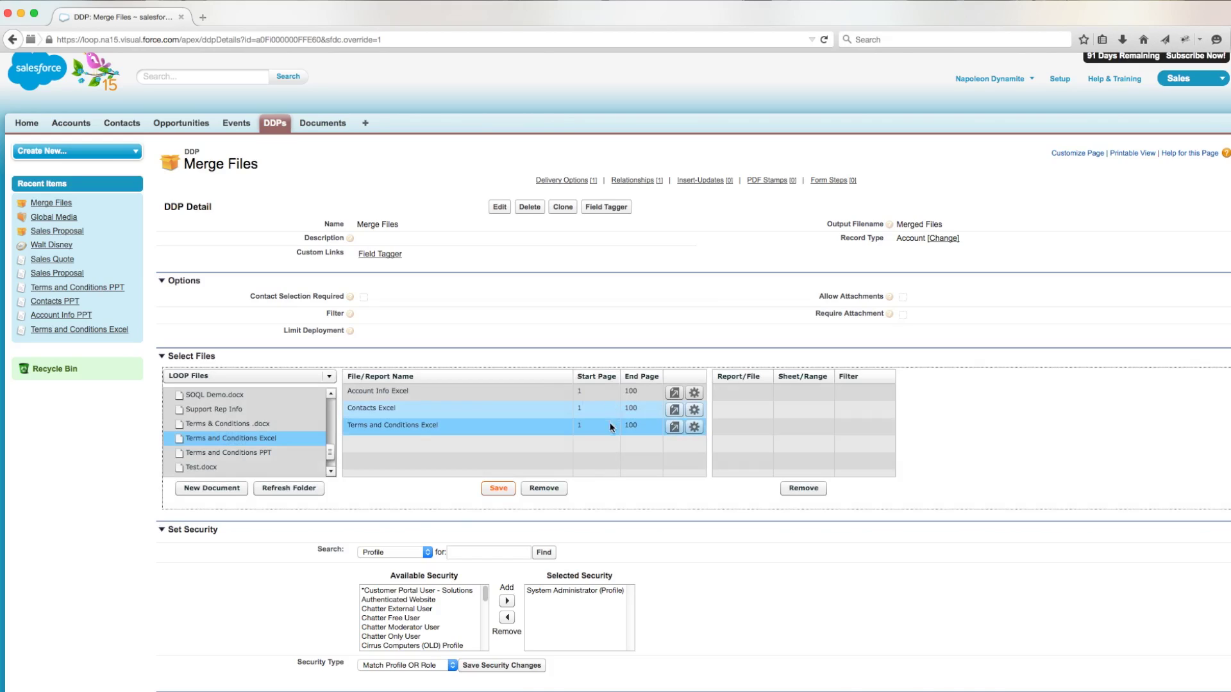
pyautogui.click(507, 491)
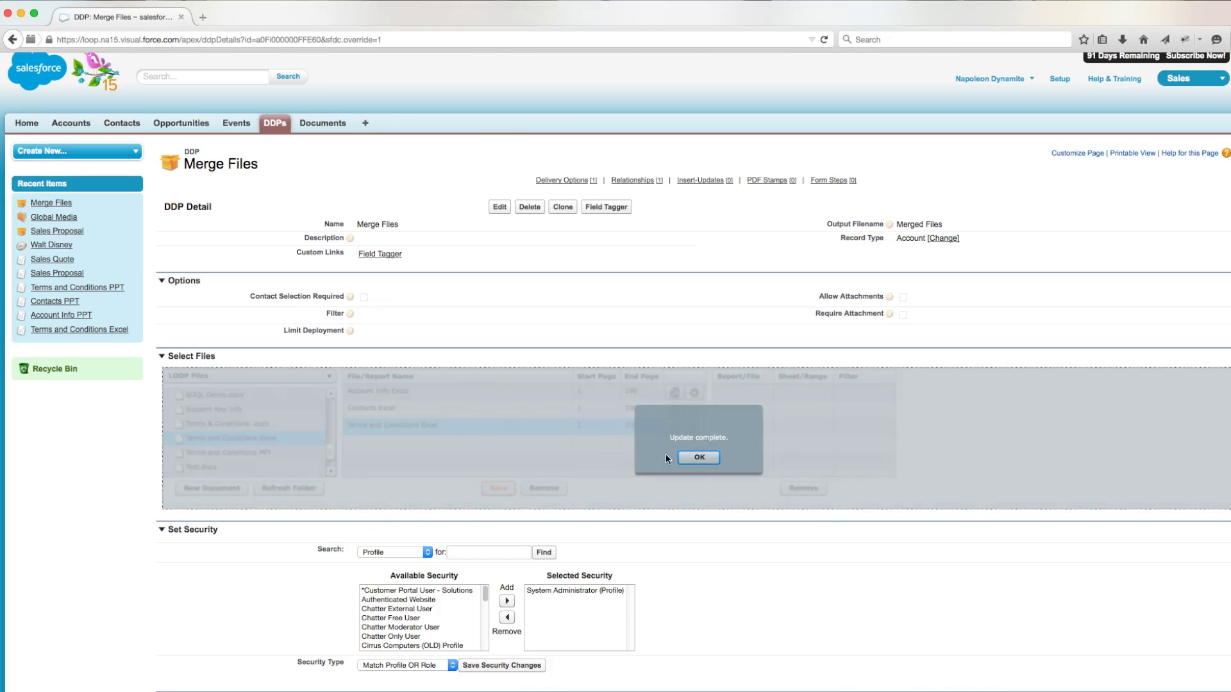
# Dismiss the update notice, open Global Media and run the Merge Files DDP for it
pyautogui.click(681, 457)
pyautogui.click(53, 217)
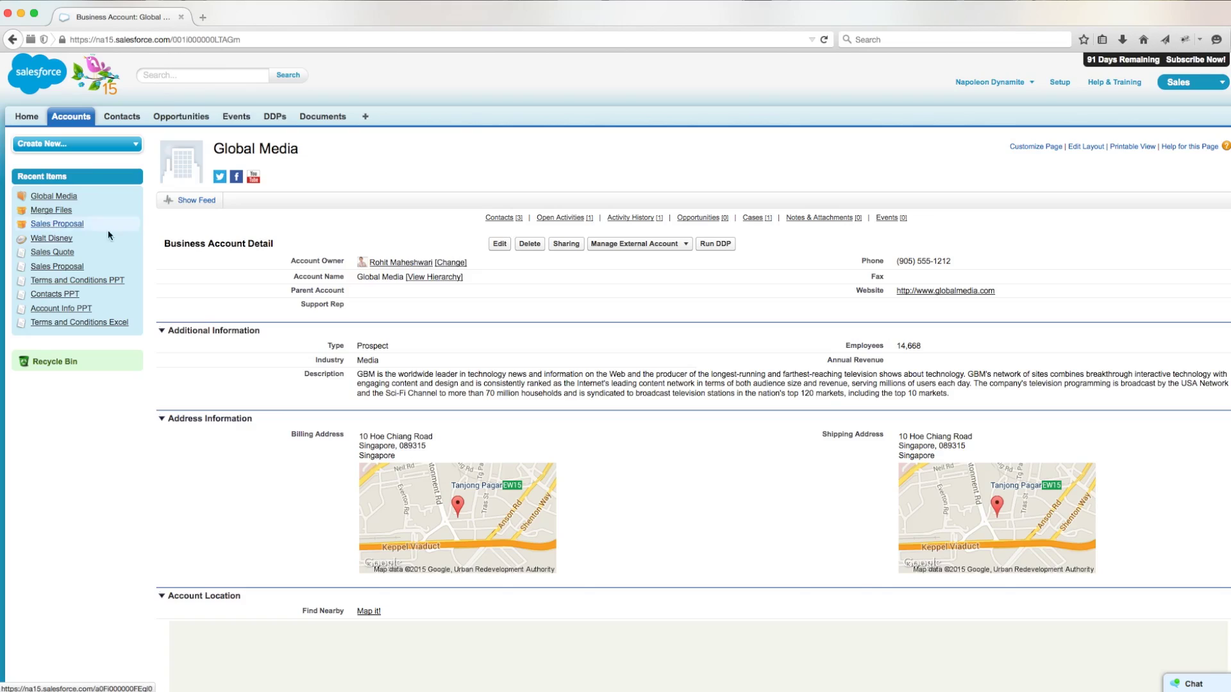
pyautogui.click(713, 245)
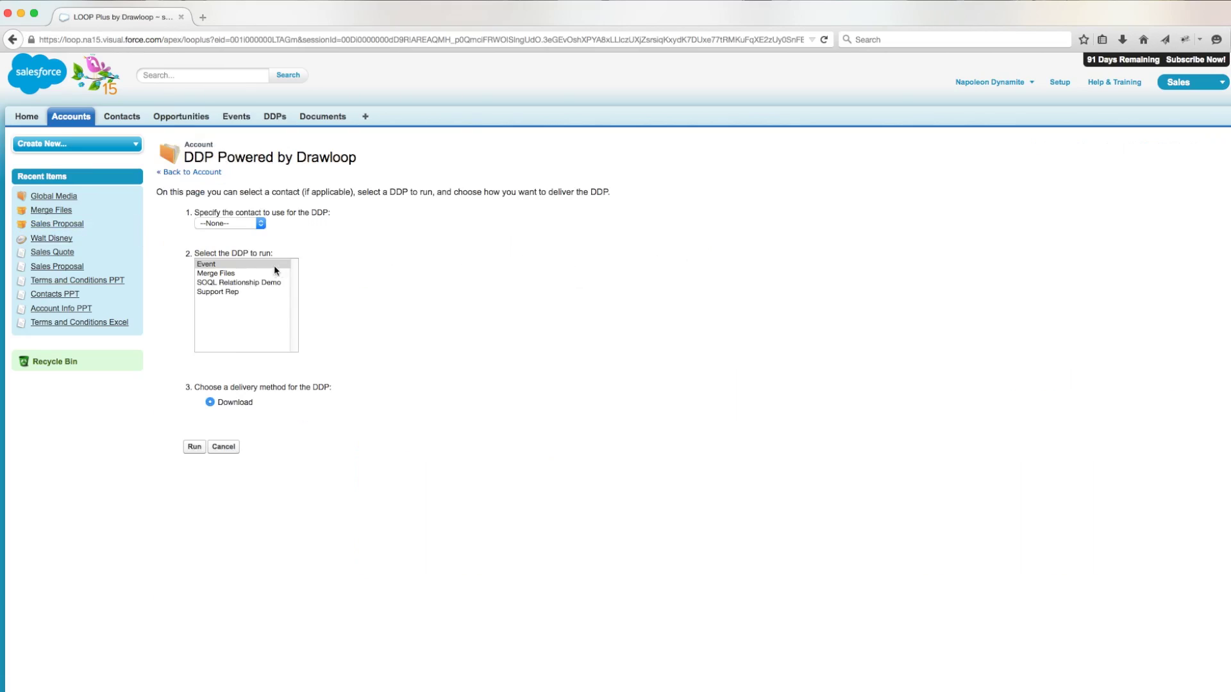
pyautogui.click(250, 273)
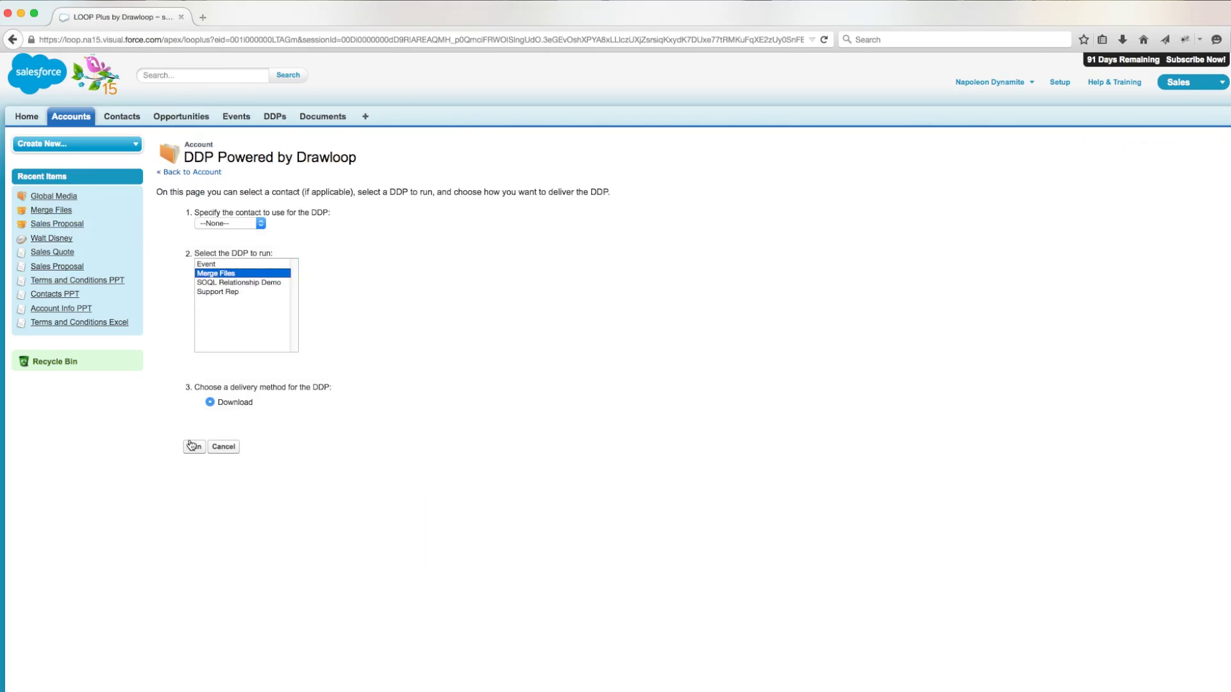
pyautogui.click(193, 447)
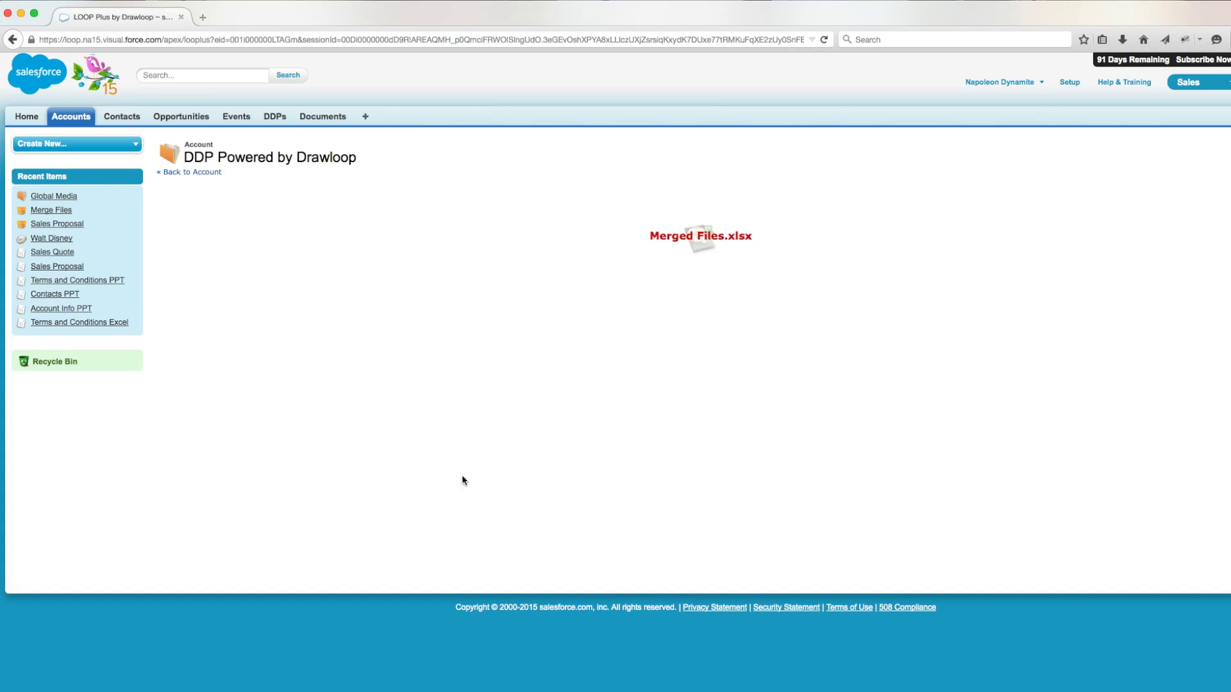
# Open Merged Files.xlsx and view its Sheet1 (2) contacts and Sheet1 (3) terms sheets
pyautogui.moveTo(664, 269); pyautogui.dragTo(667, 266)
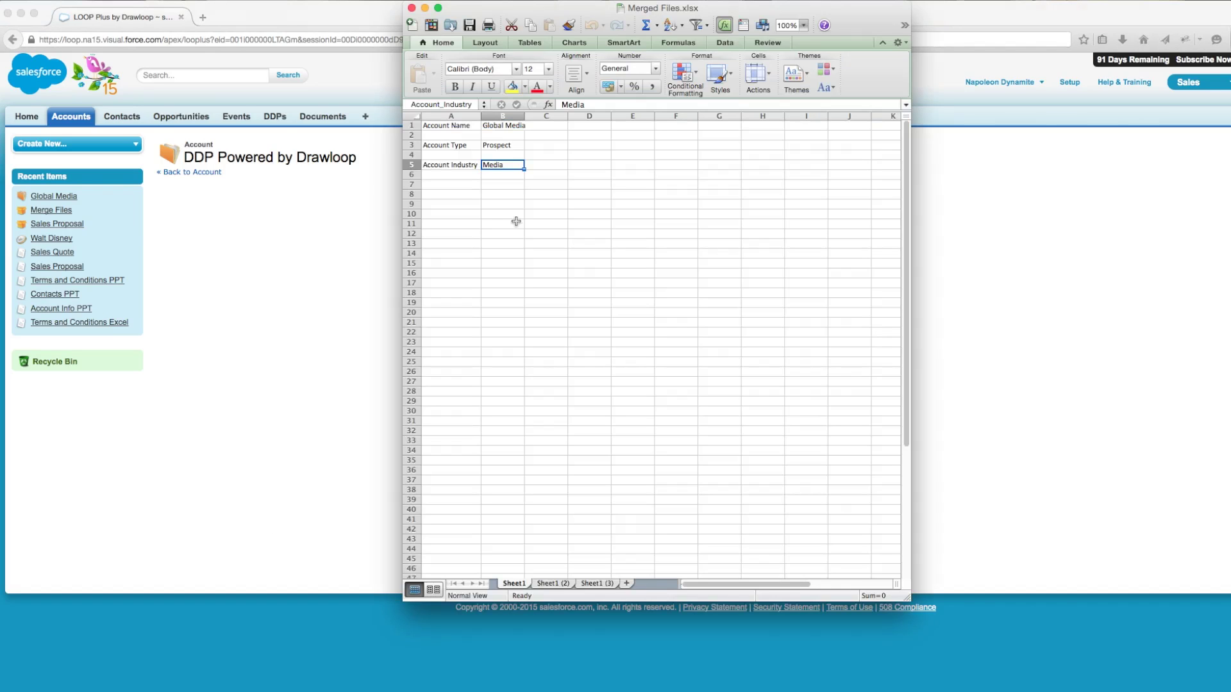
pyautogui.click(551, 584)
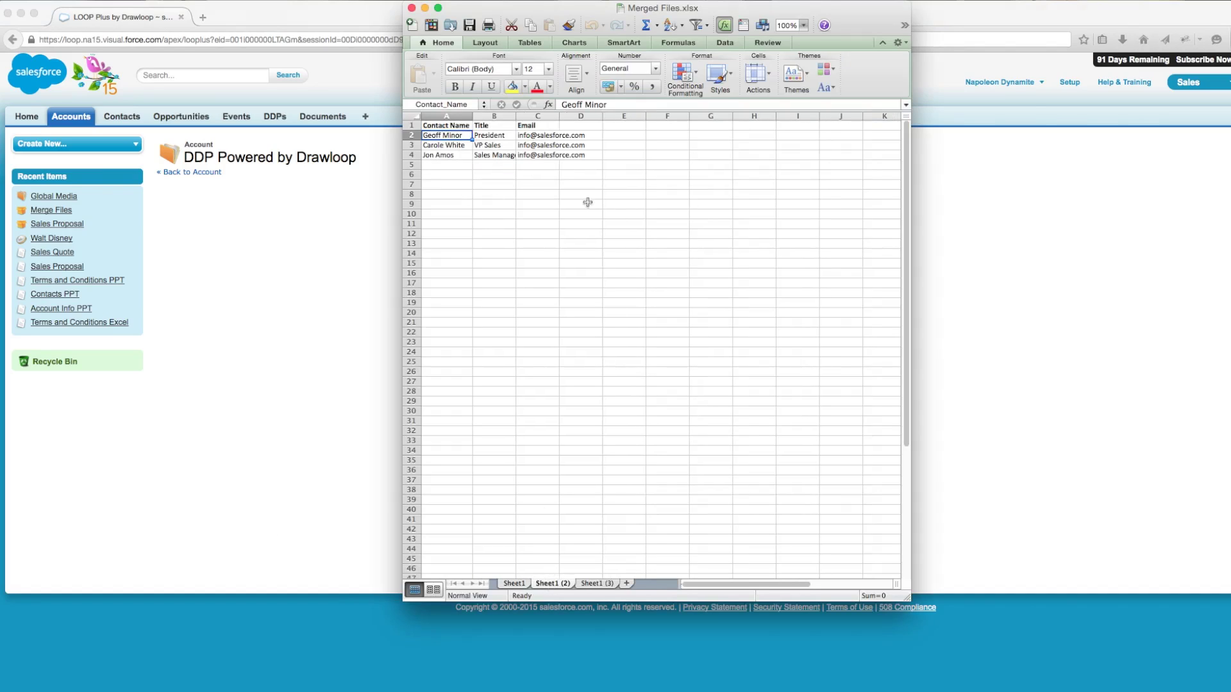
pyautogui.click(599, 584)
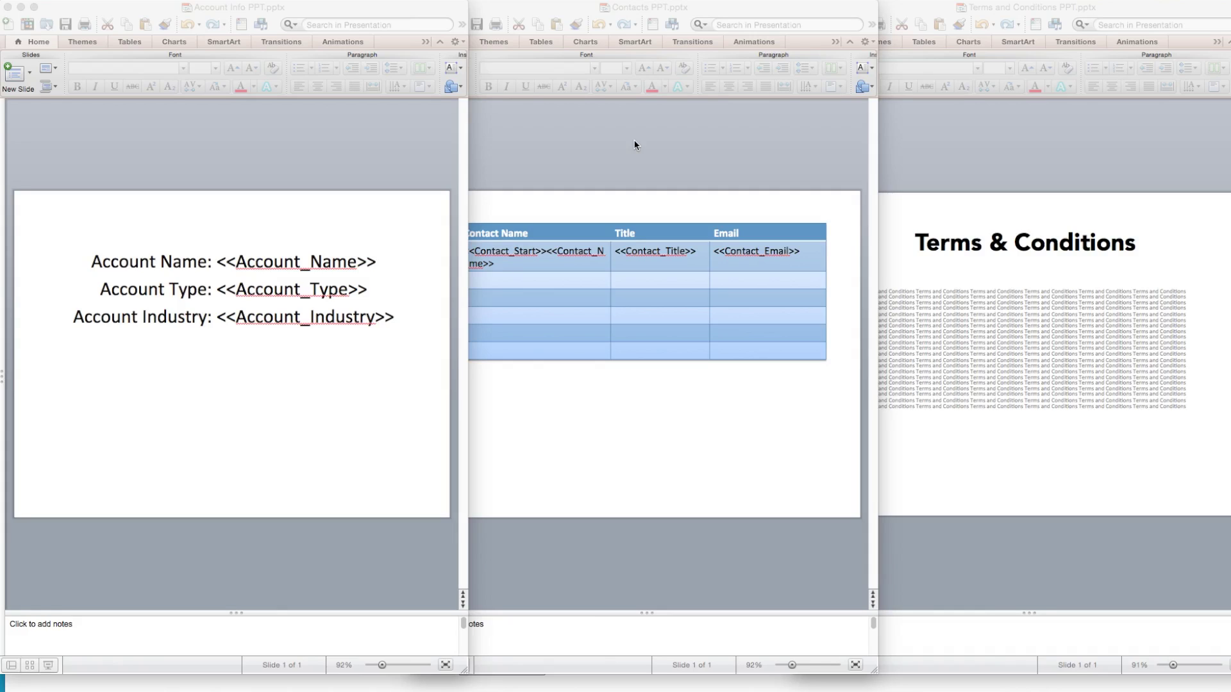
# Look over the Account Info, Contacts and Terms and Conditions PowerPoint templates, then close Terms and Conditions
pyautogui.click(330, 165)
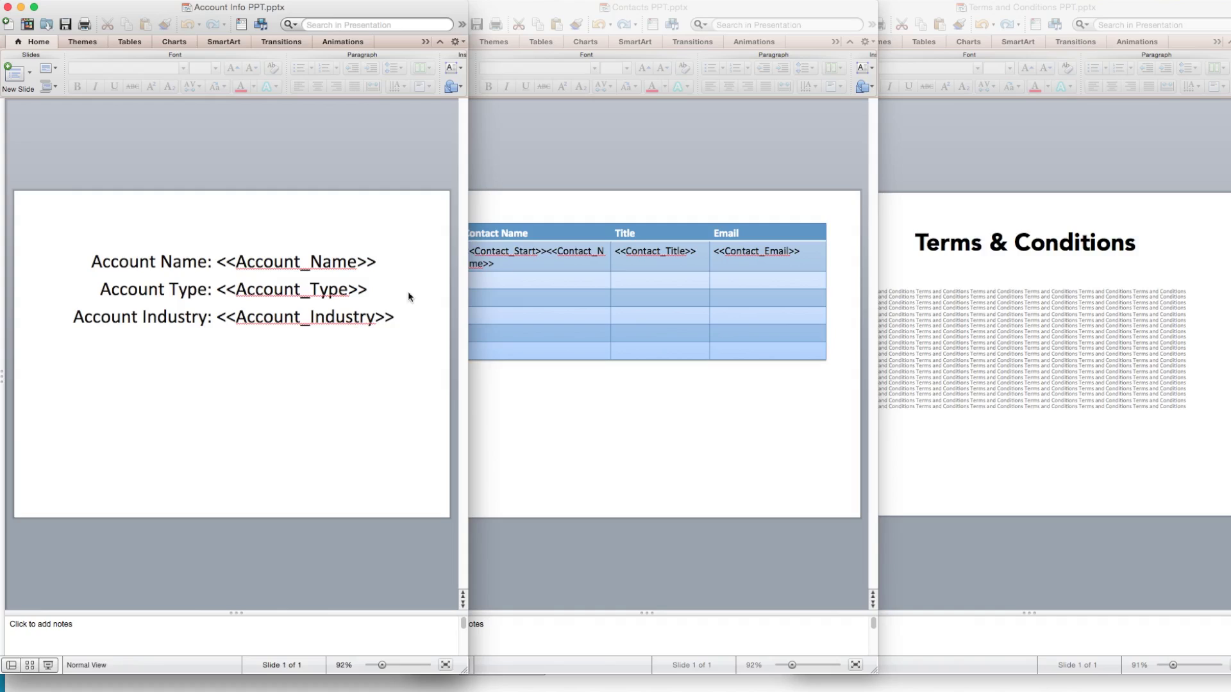
pyautogui.click(572, 145)
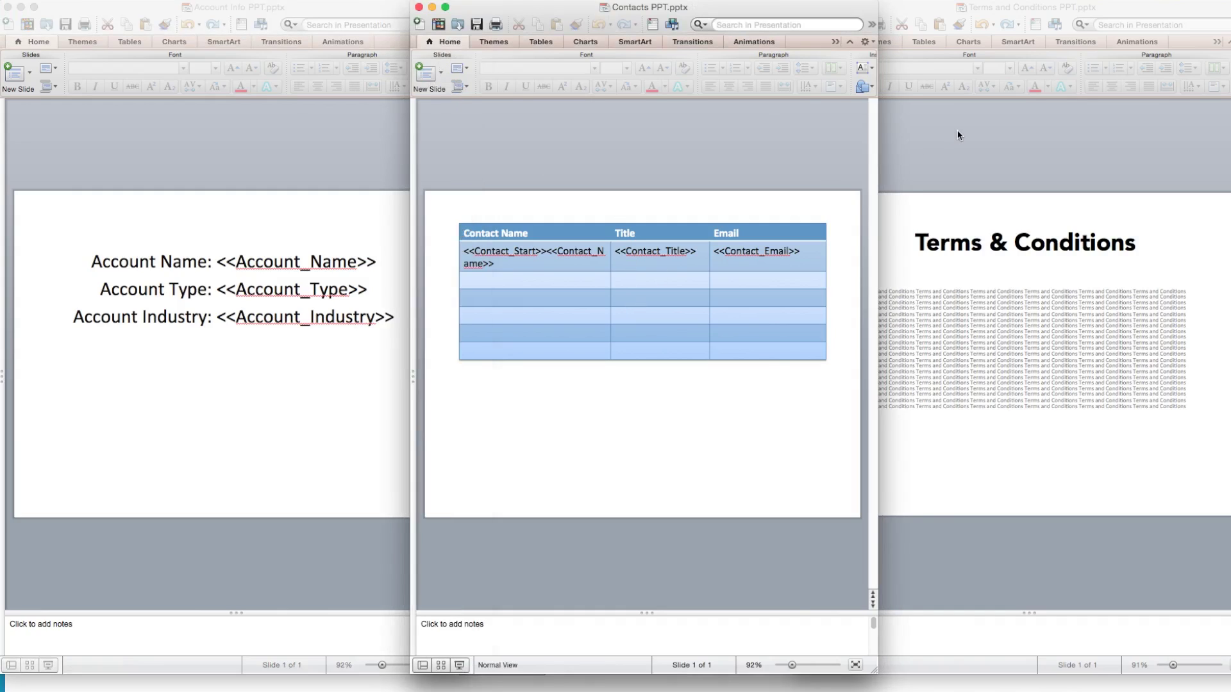
pyautogui.click(957, 135)
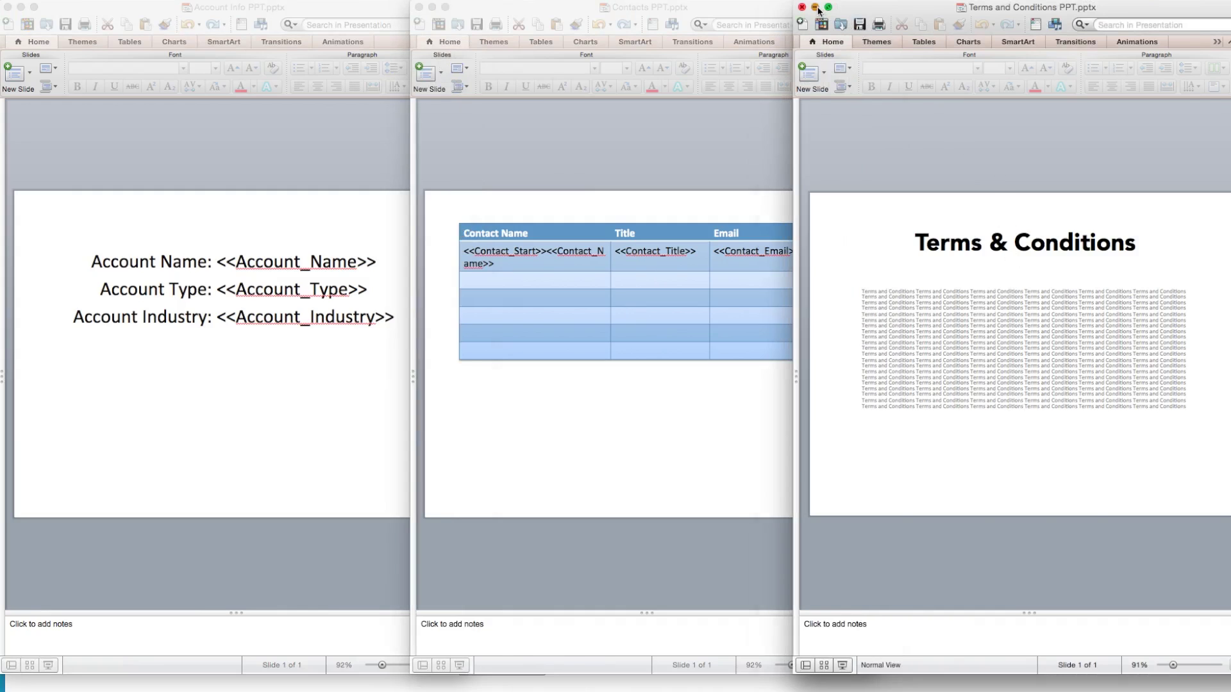
pyautogui.moveTo(837, 10); pyautogui.dragTo(818, 11)
pyautogui.click(782, 7)
# Close the Account Info and Contacts presentations and set Contacts PPT to merge with the previous file
pyautogui.click(418, 8)
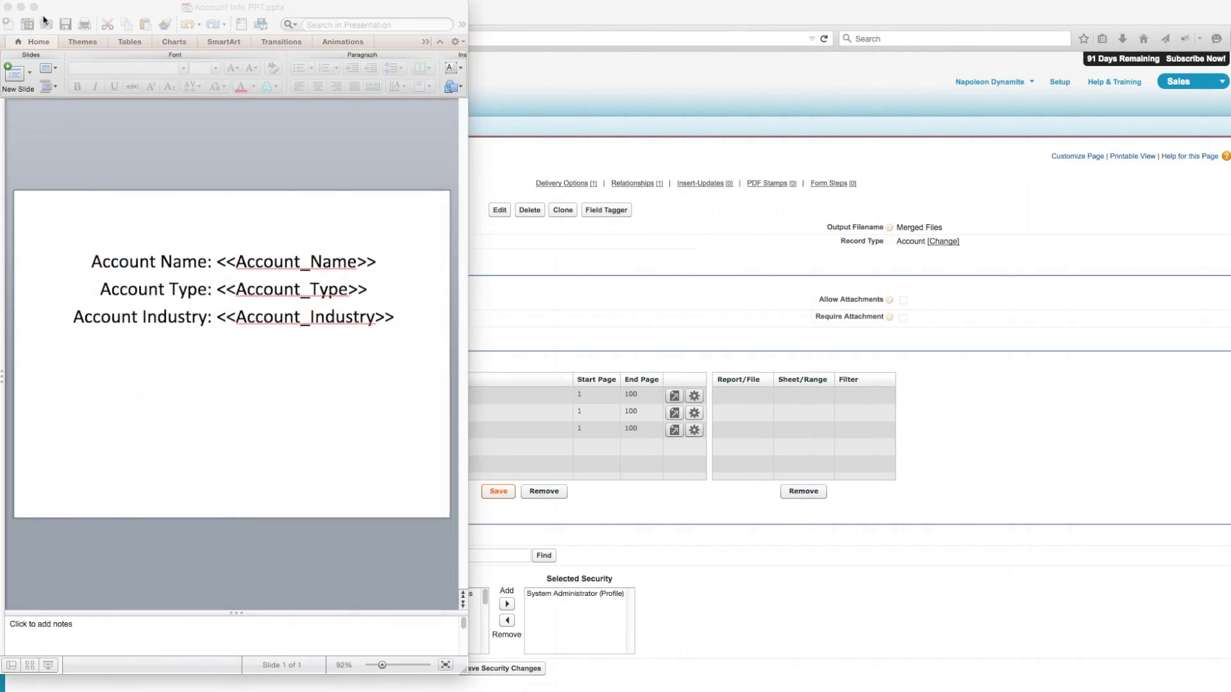
pyautogui.click(9, 7)
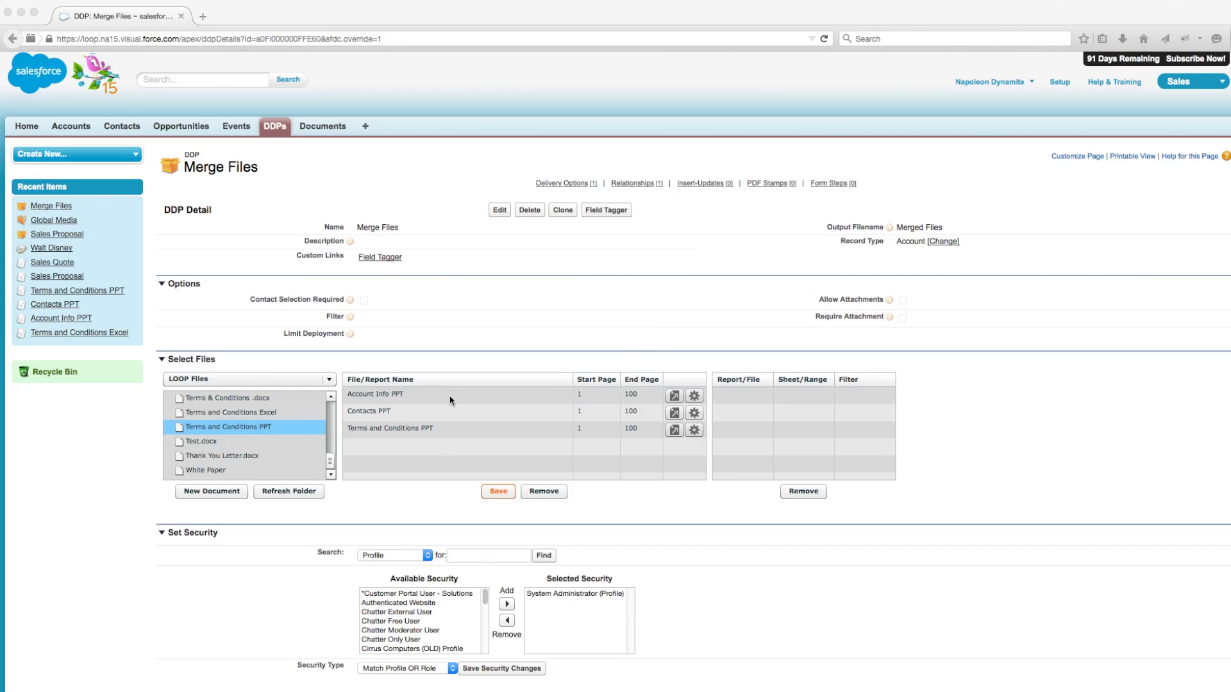
pyautogui.click(695, 413)
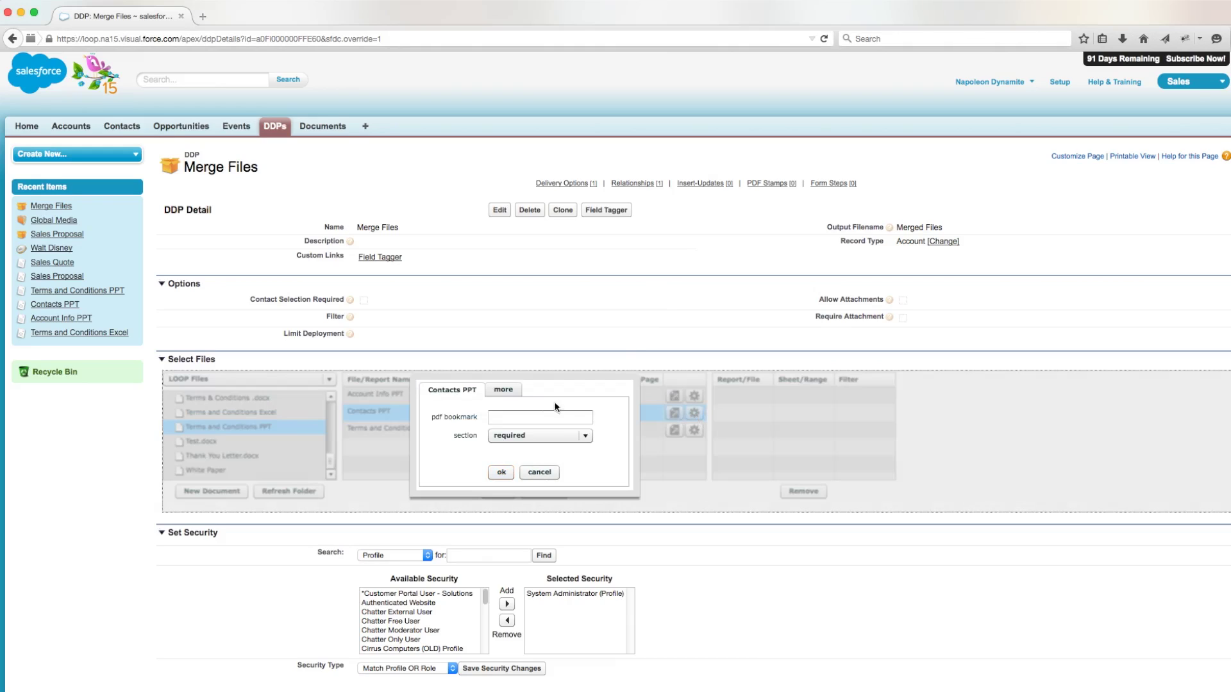
pyautogui.click(503, 391)
pyautogui.click(514, 416)
pyautogui.click(519, 463)
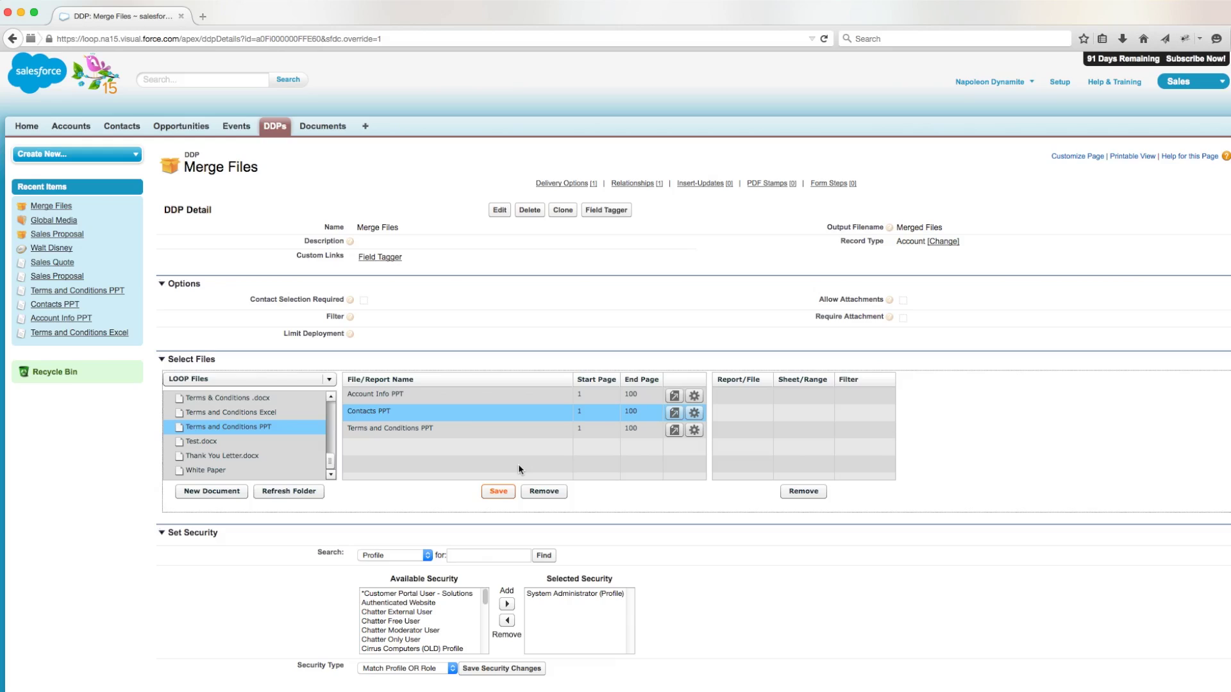
# Set Terms and Conditions PPT to merge with the previous file and save the DDP
pyautogui.click(693, 431)
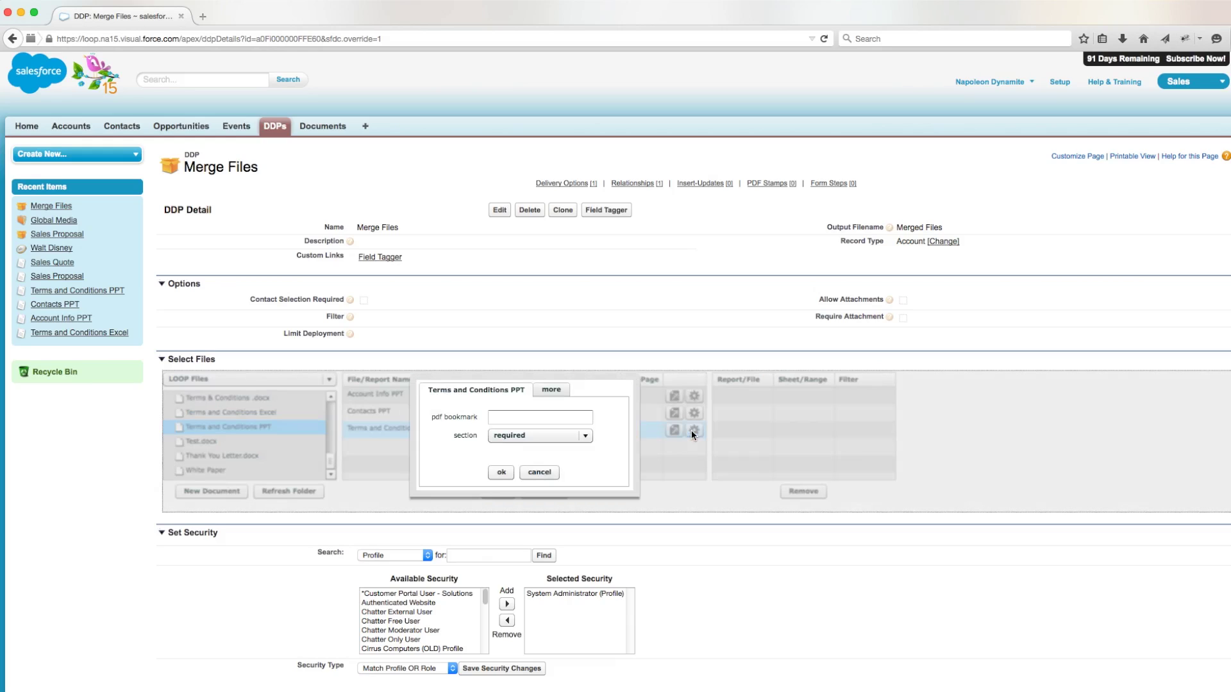
pyautogui.click(562, 390)
pyautogui.click(514, 416)
pyautogui.click(523, 463)
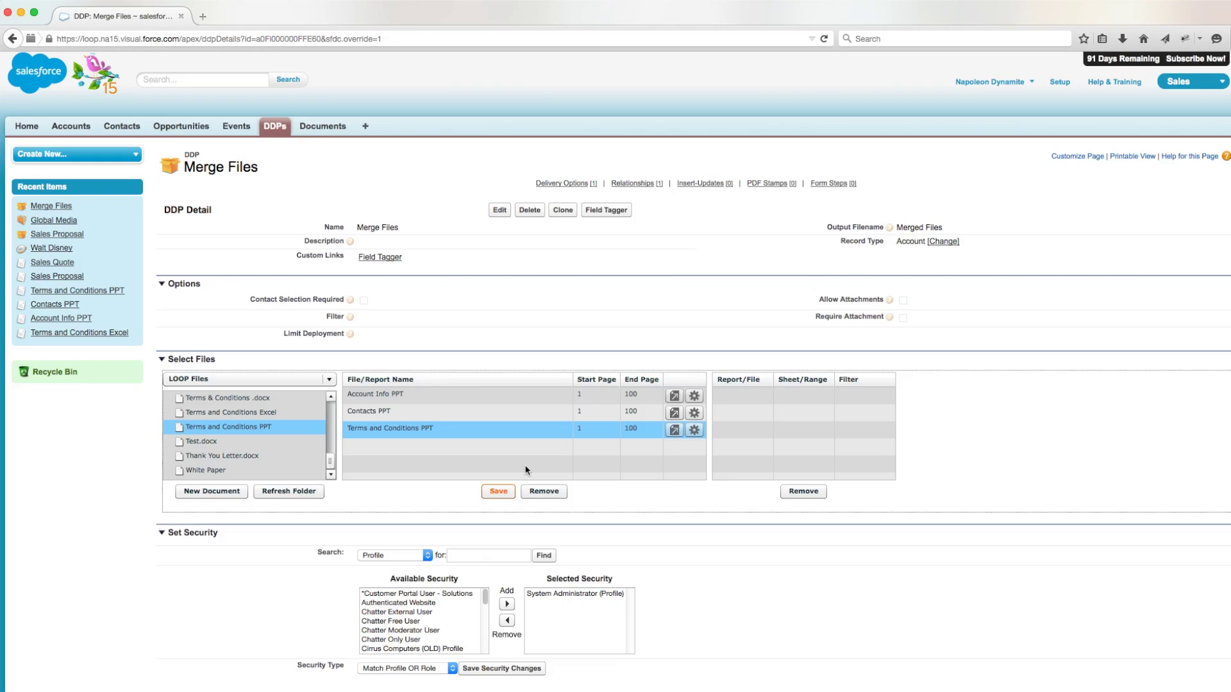
pyautogui.click(499, 491)
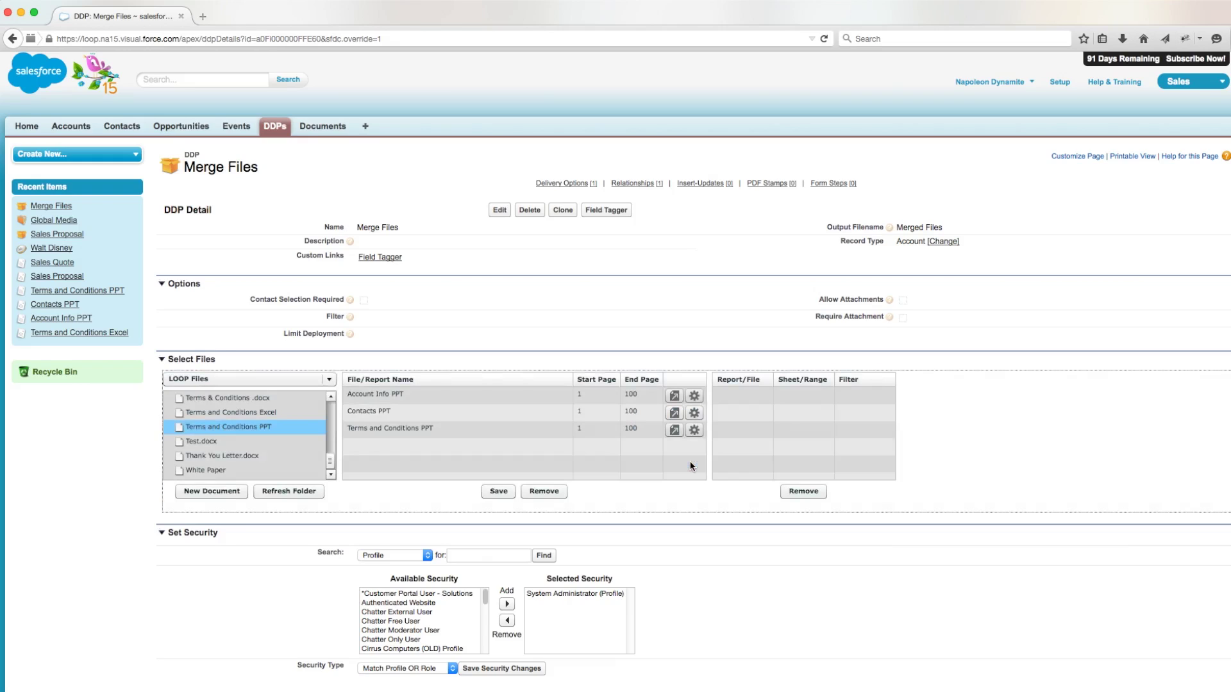
# From the Global Media account record, run the Merge Files DDP
pyautogui.click(52, 221)
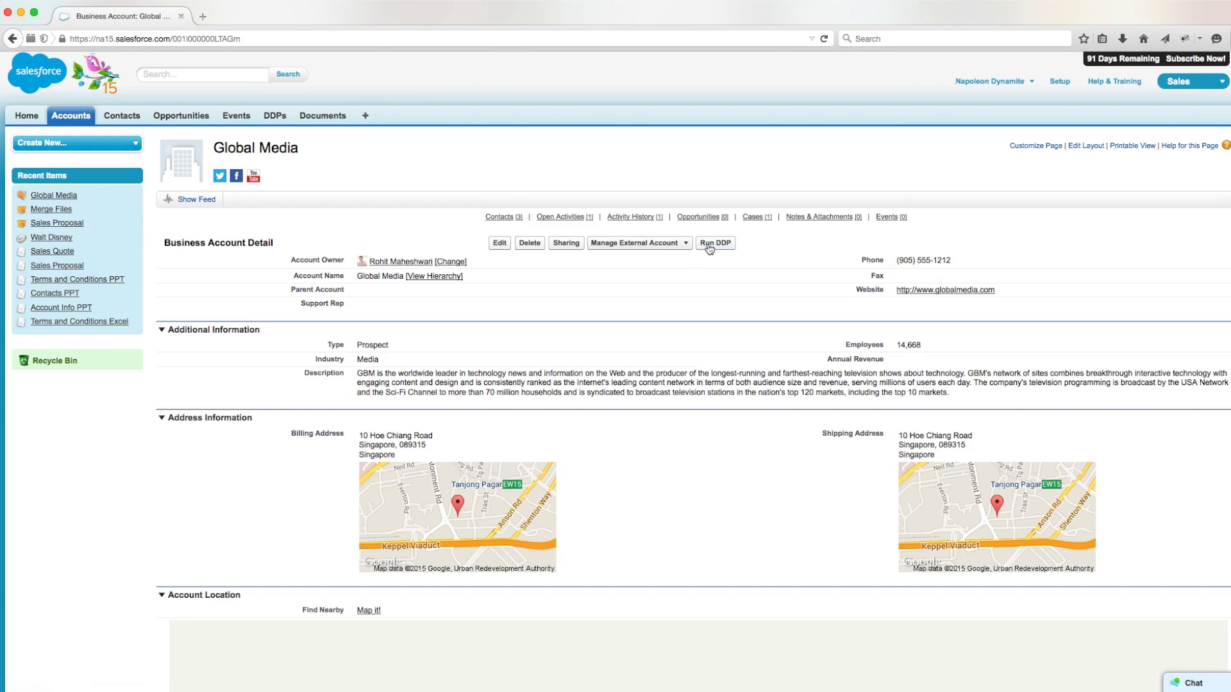
pyautogui.click(714, 243)
pyautogui.click(242, 273)
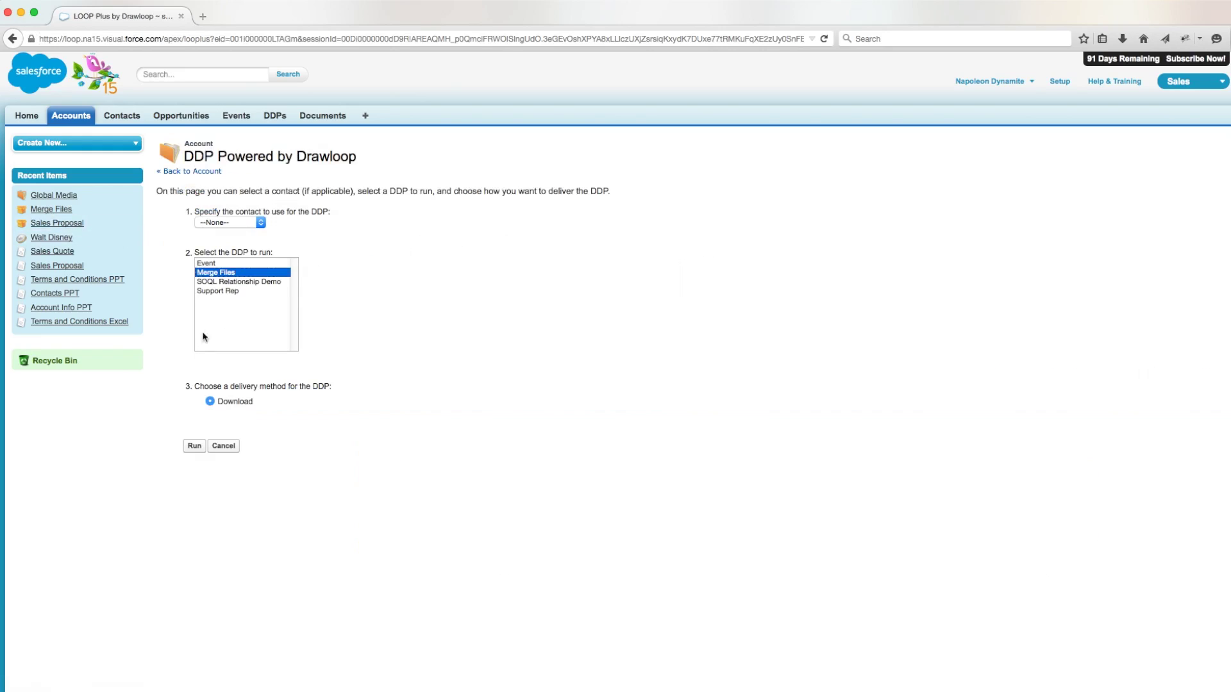
pyautogui.click(195, 447)
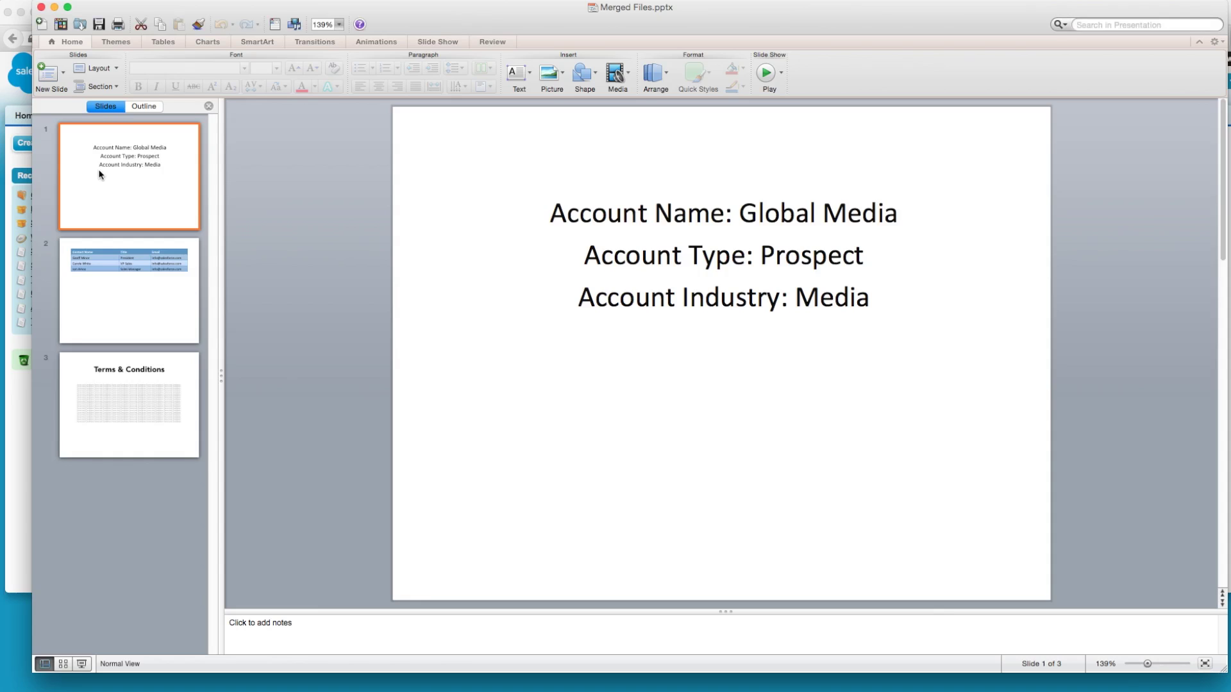
# Review the contacts slide and the Terms & Conditions slide of Merged Files.pptx
pyautogui.click(118, 289)
pyautogui.click(133, 413)
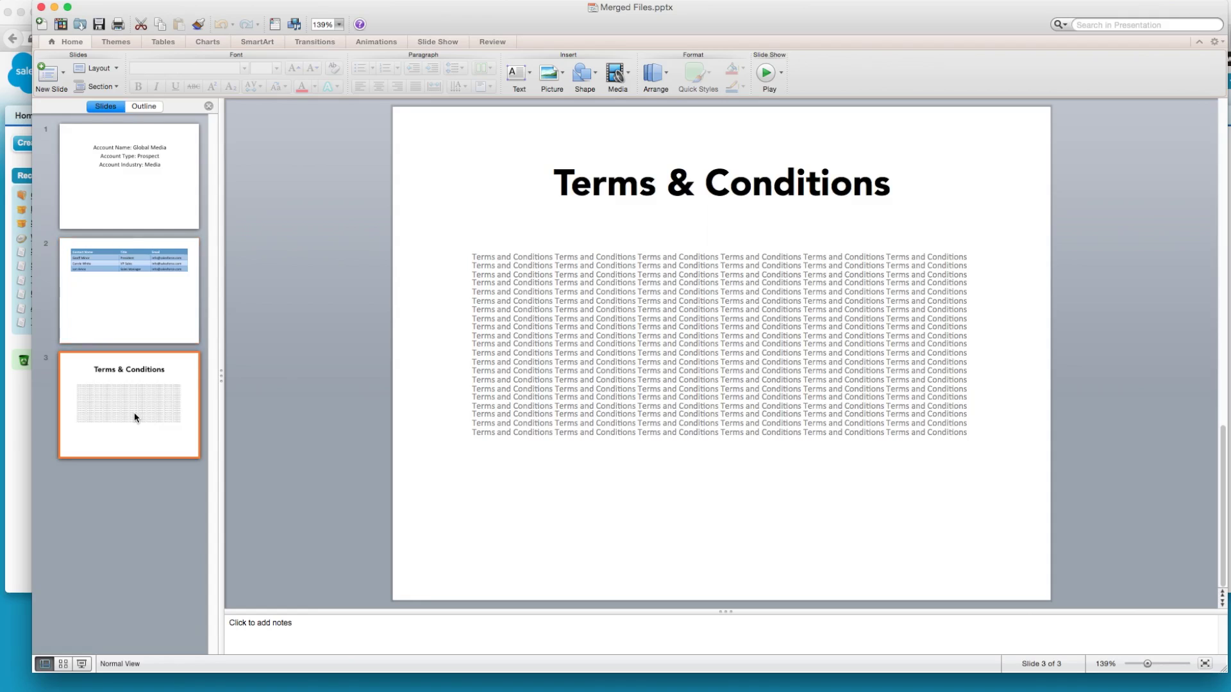